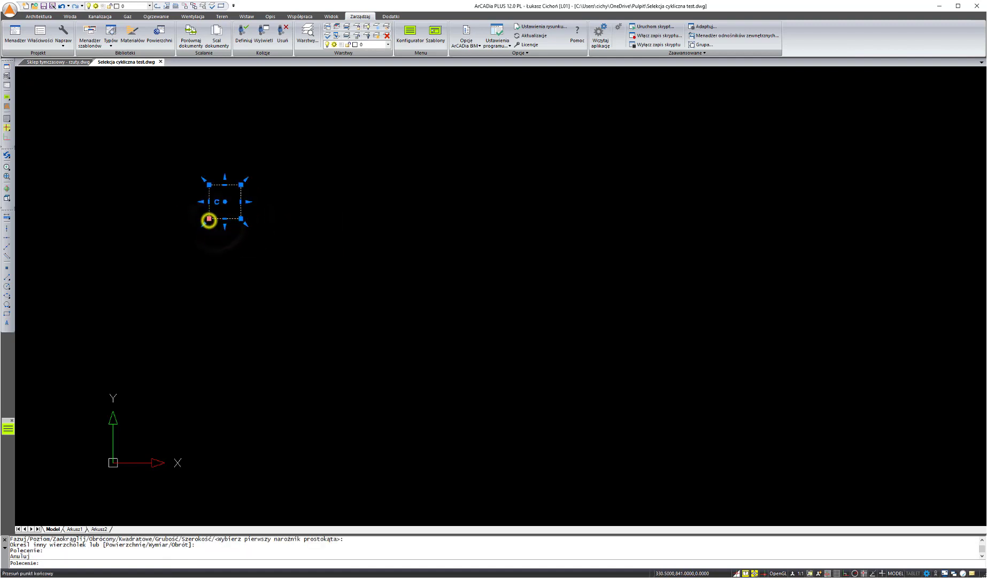
Step: Copy the square three times to the right, placing the copies edge to edge to form a row of four
{"action": "right_click", "coordinate": [209, 219]}
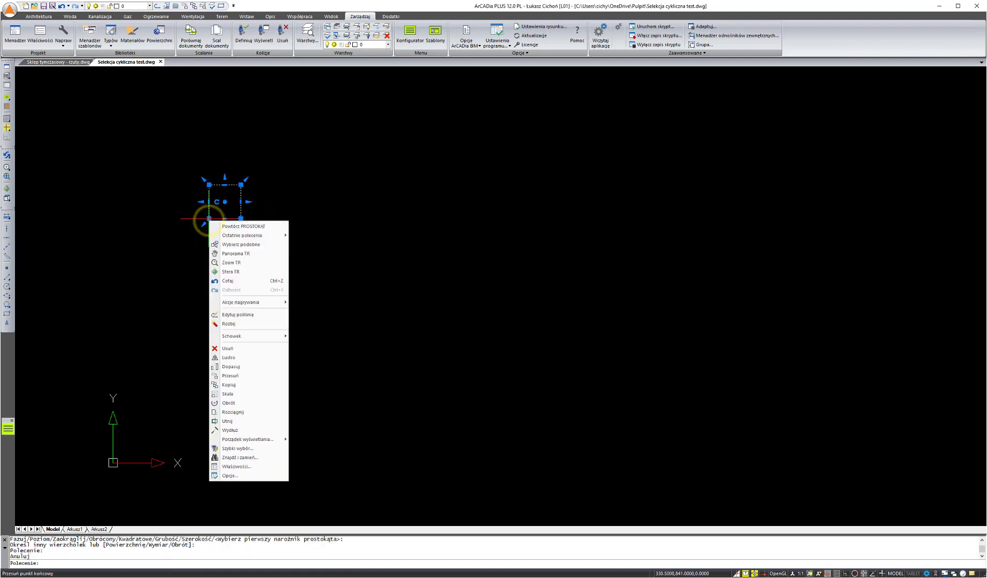
{"action": "left_click", "coordinate": [234, 384]}
{"action": "left_click", "coordinate": [209, 218]}
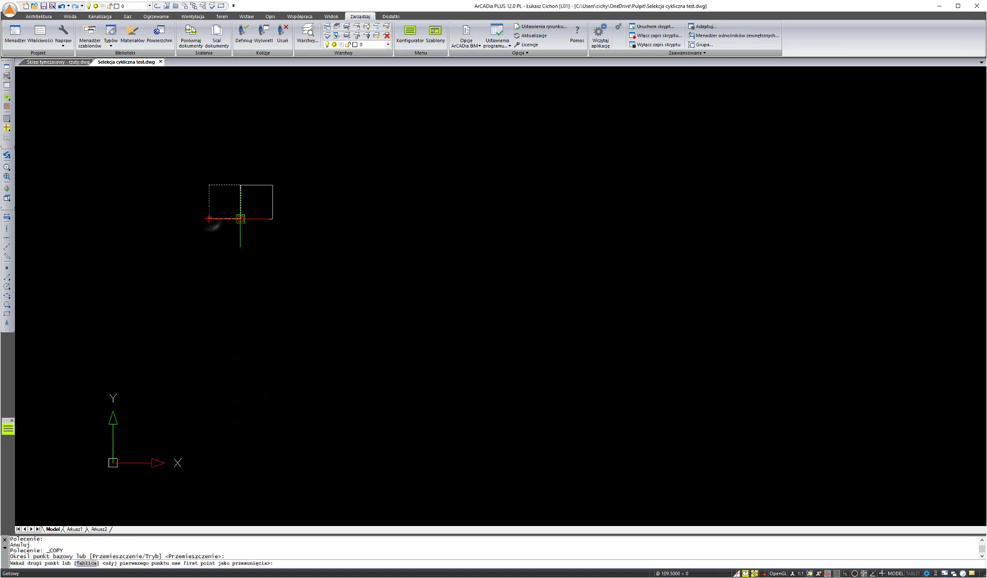
{"action": "left_click", "coordinate": [240, 218]}
{"action": "left_click", "coordinate": [272, 218]}
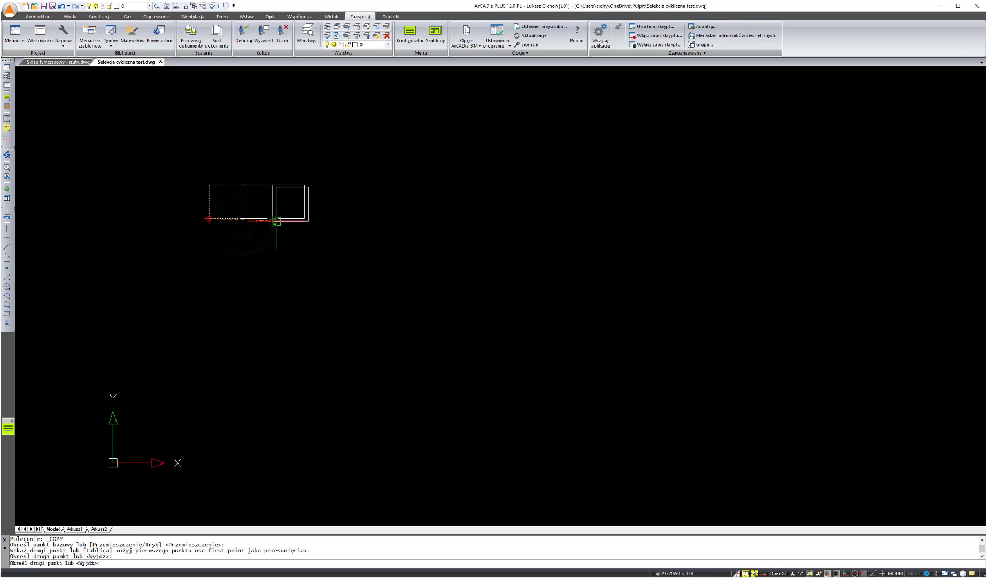
{"action": "left_click", "coordinate": [304, 218]}
{"action": "key", "text": "Escape"}
Step: Assign the second square in the row to the layer "warstwa 1"
{"action": "left_click", "coordinate": [258, 199]}
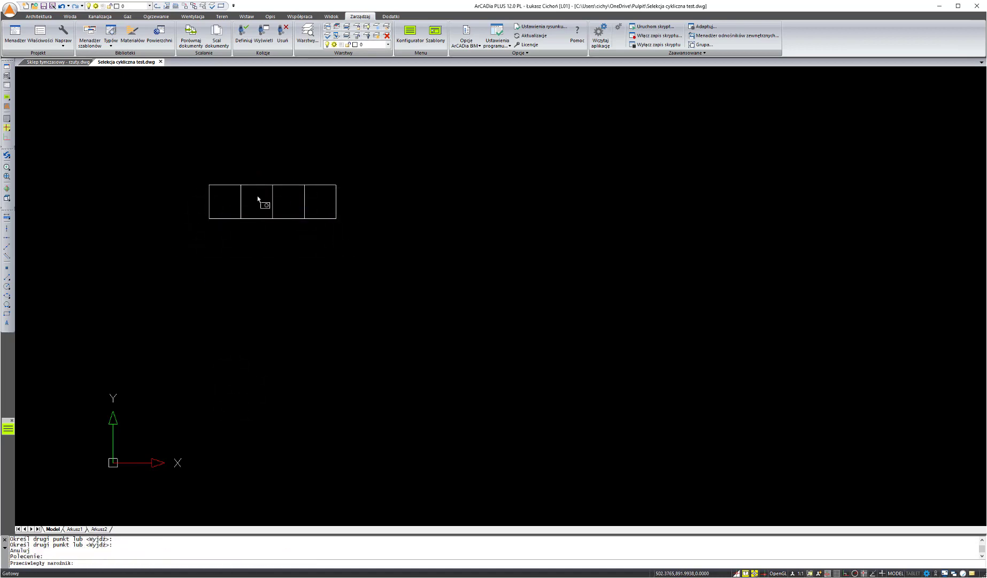
{"action": "left_click", "coordinate": [259, 199]}
{"action": "left_click", "coordinate": [252, 172]}
{"action": "left_click", "coordinate": [254, 174]}
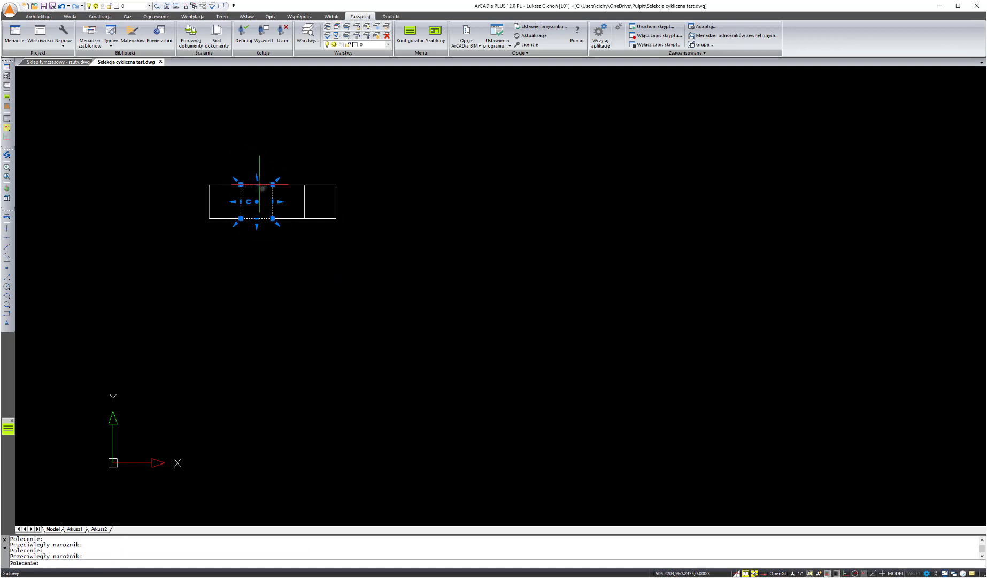
{"action": "left_click", "coordinate": [369, 45]}
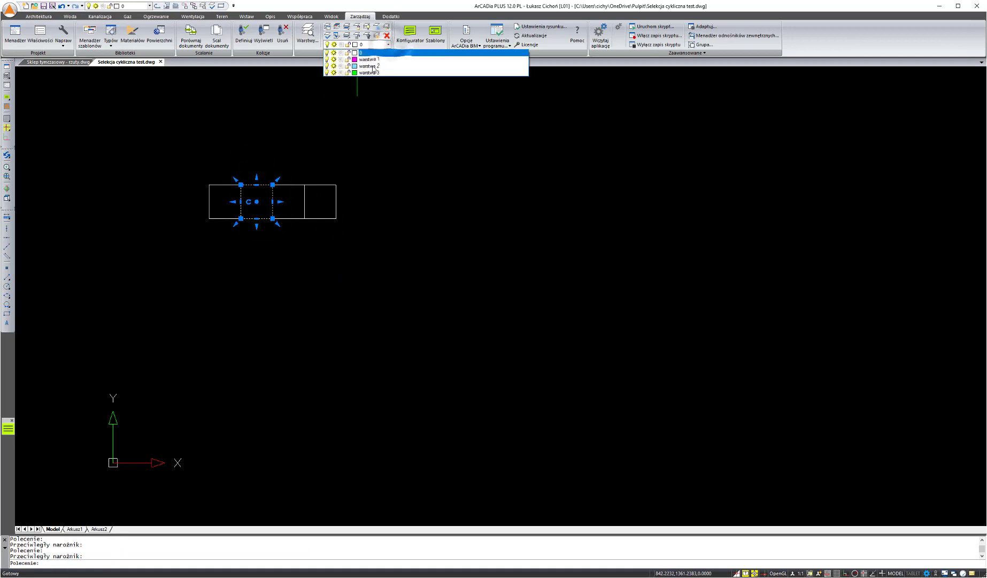
{"action": "left_click", "coordinate": [373, 61]}
{"action": "key", "text": "Escape"}
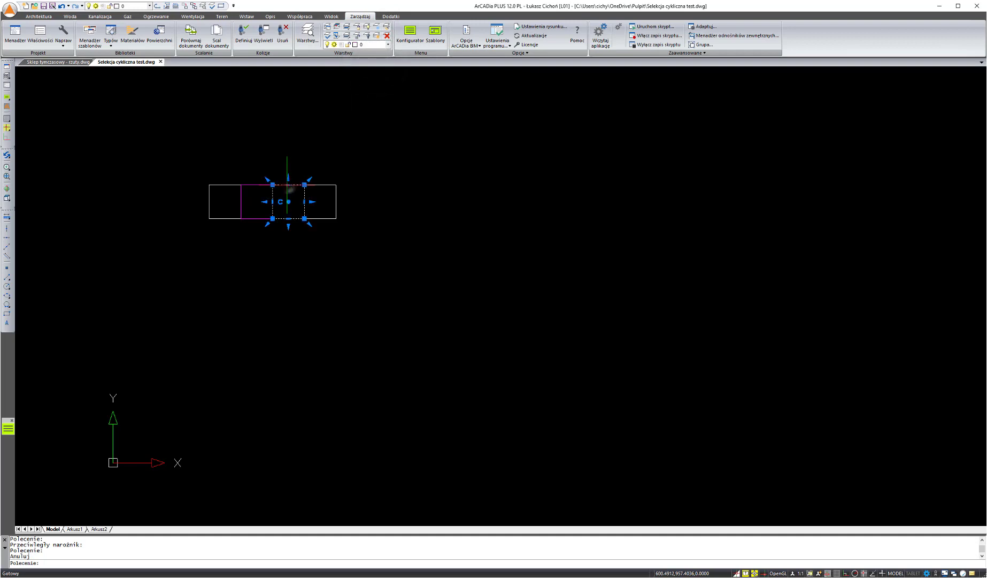
Step: Assign the third square to the layer "warstwa 2" and the fourth square to "warstwa 3"
{"action": "left_click", "coordinate": [381, 45]}
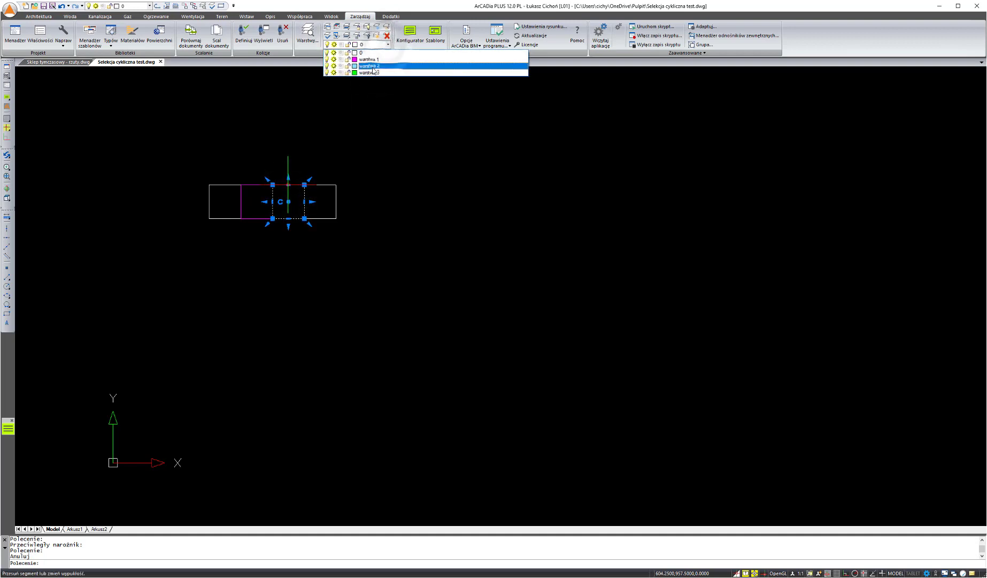
{"action": "left_click", "coordinate": [375, 69]}
{"action": "key", "text": "Escape"}
{"action": "left_click", "coordinate": [336, 189]}
{"action": "left_click", "coordinate": [327, 183]}
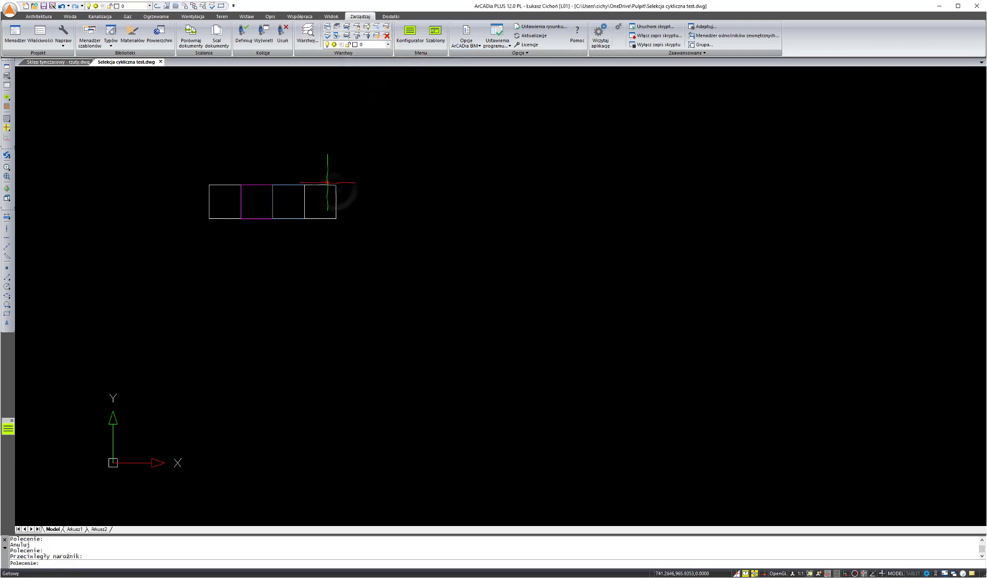
{"action": "left_click", "coordinate": [387, 45]}
{"action": "left_click", "coordinate": [382, 73]}
{"action": "key", "text": "Escape"}
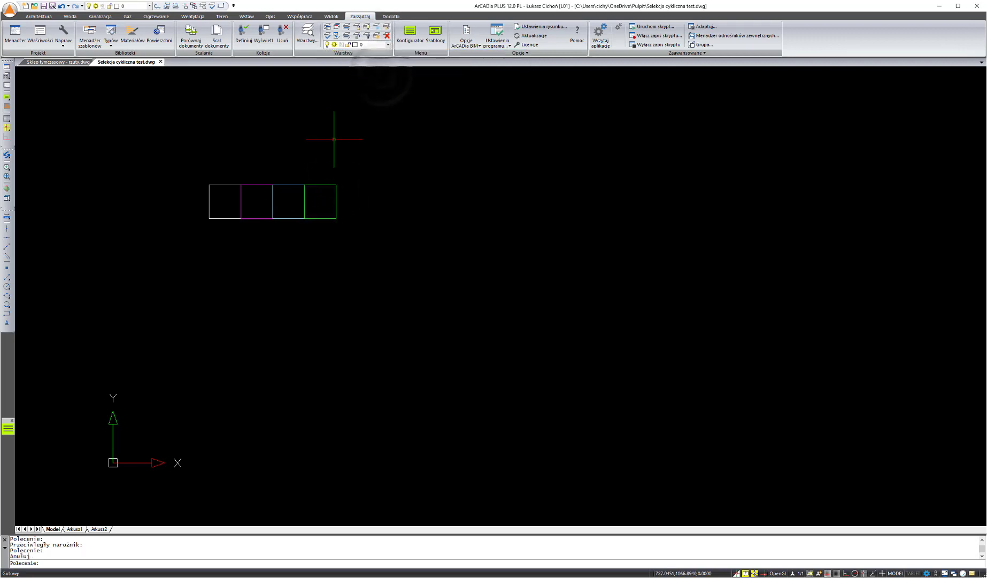
Step: Move the green fourth square exactly onto the third square, using its lower-right corner as base point
{"action": "left_click", "coordinate": [337, 225]}
{"action": "left_click", "coordinate": [331, 216]}
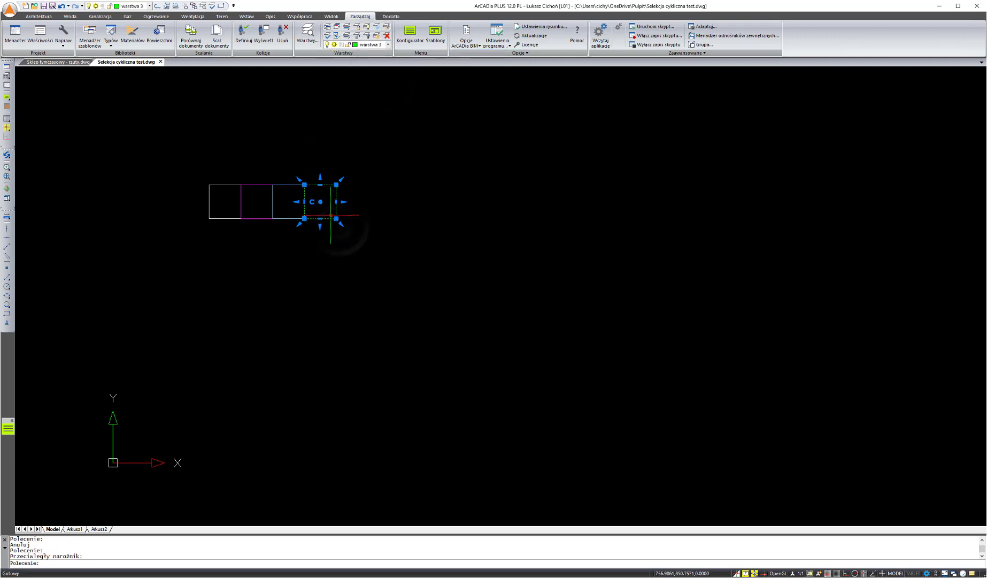
{"action": "right_click", "coordinate": [345, 229]}
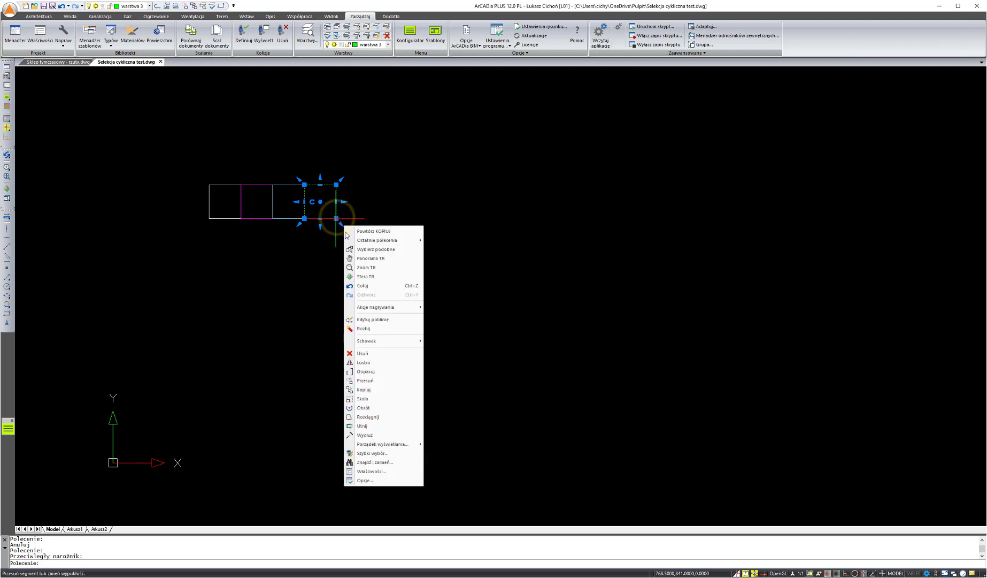
{"action": "left_click", "coordinate": [371, 382]}
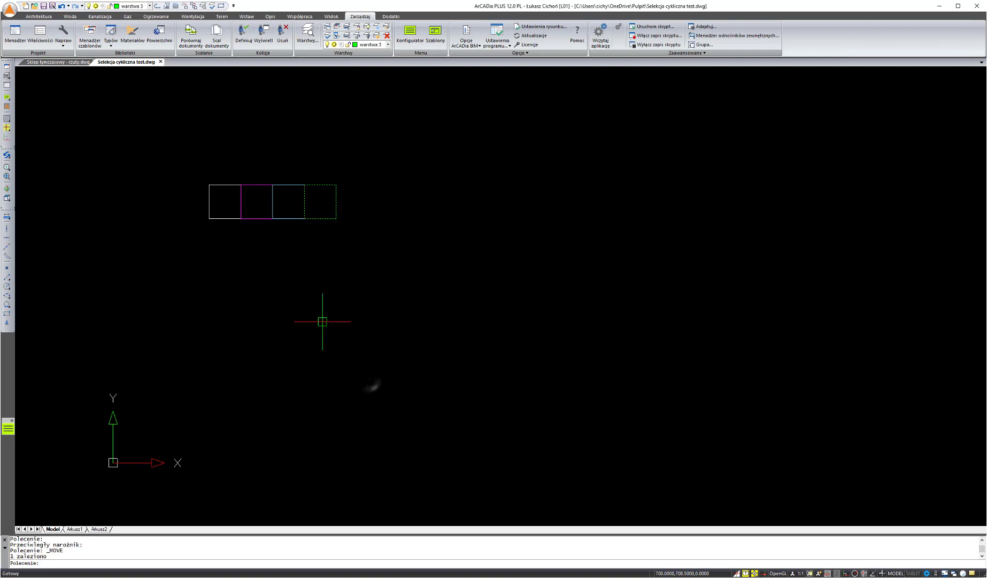
{"action": "left_click", "coordinate": [333, 221]}
{"action": "left_click", "coordinate": [305, 219]}
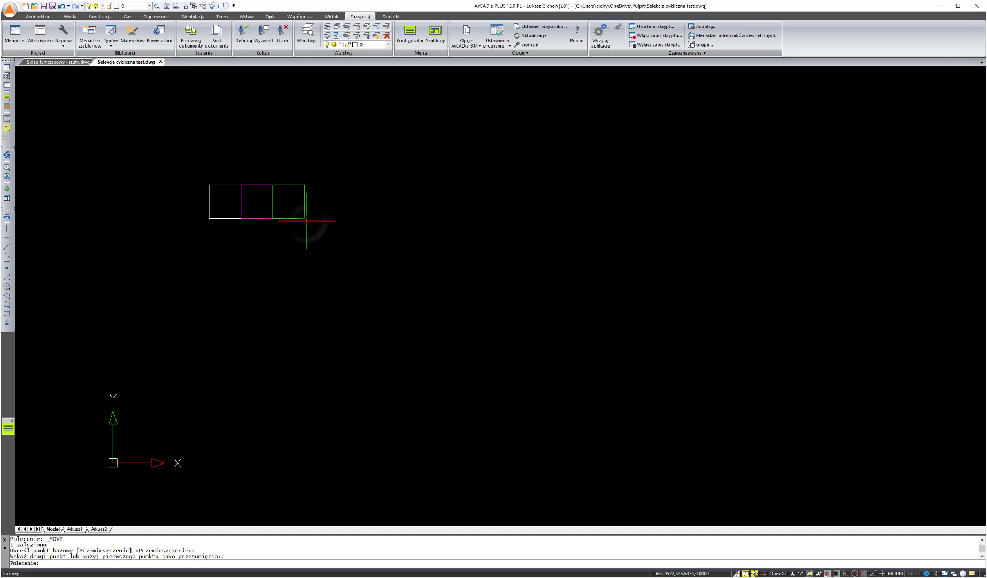
Step: Move the two overlapping squares together onto the magenta second square, corner to corner
{"action": "left_click", "coordinate": [308, 223]}
{"action": "left_click", "coordinate": [300, 218]}
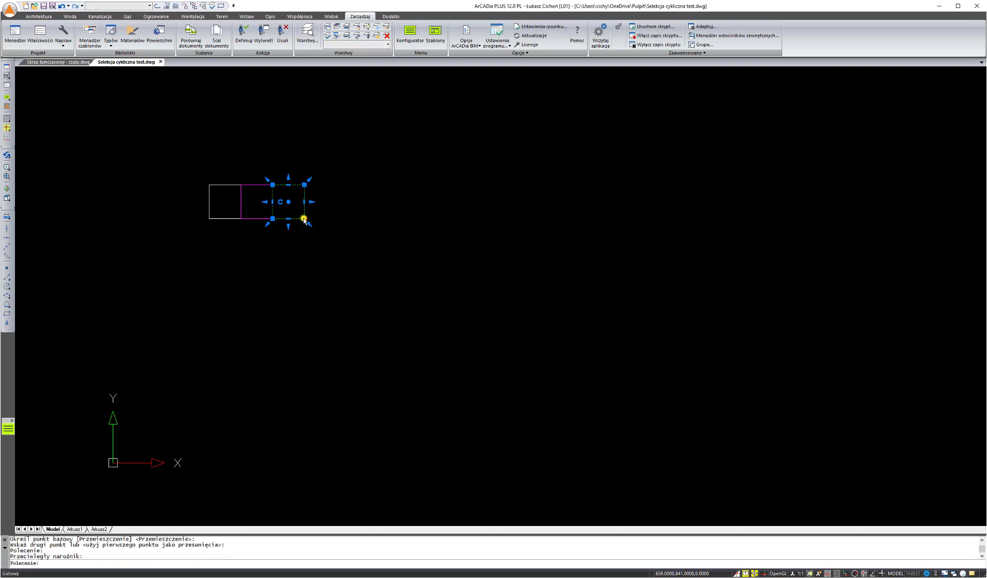
{"action": "right_click", "coordinate": [304, 218]}
{"action": "left_click", "coordinate": [327, 367]}
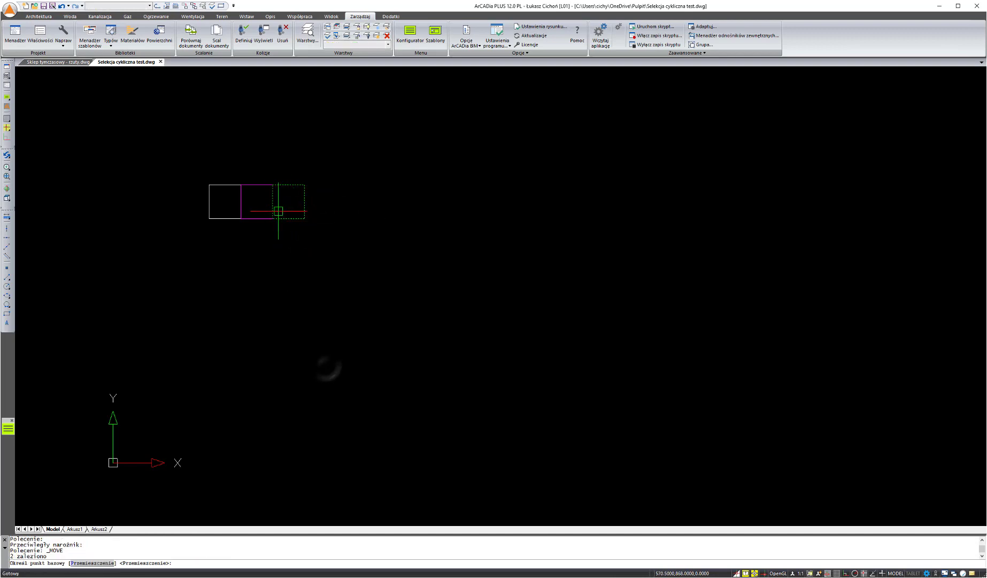
{"action": "left_click", "coordinate": [305, 218]}
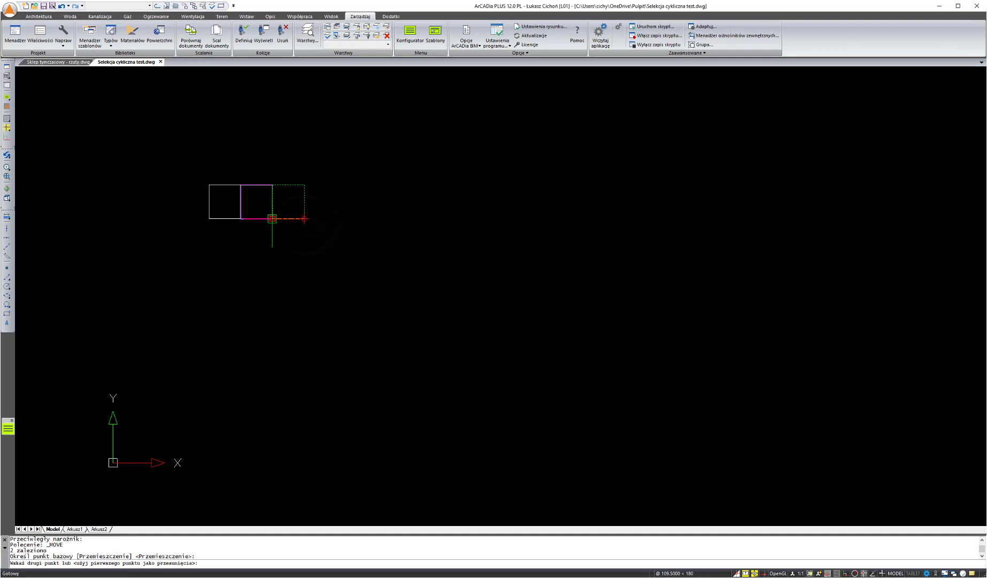
{"action": "left_click", "coordinate": [272, 218]}
Step: Move the three overlapping squares onto the first square so that all four are stacked
{"action": "left_click", "coordinate": [281, 221]}
{"action": "left_click", "coordinate": [265, 219]}
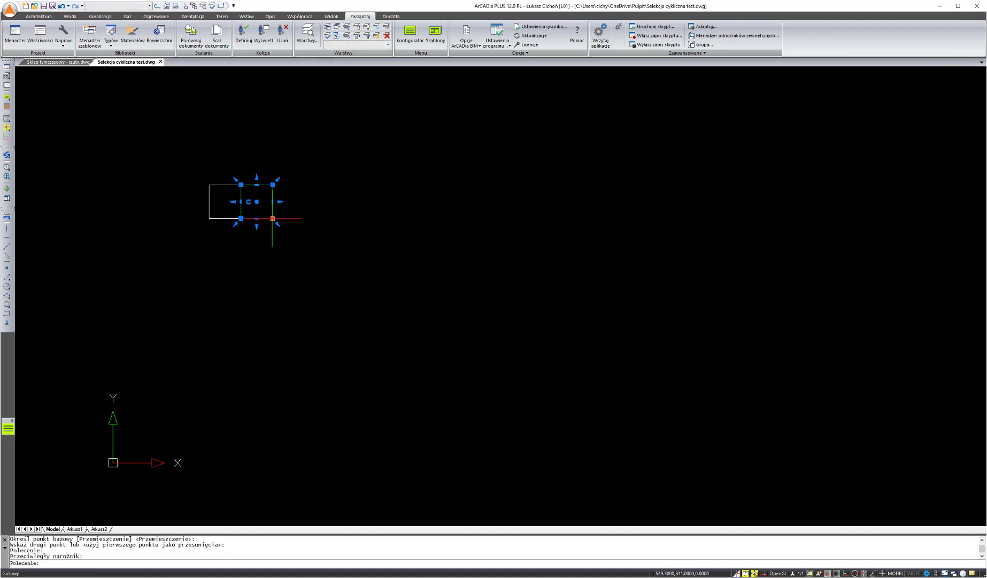
{"action": "right_click", "coordinate": [295, 242]}
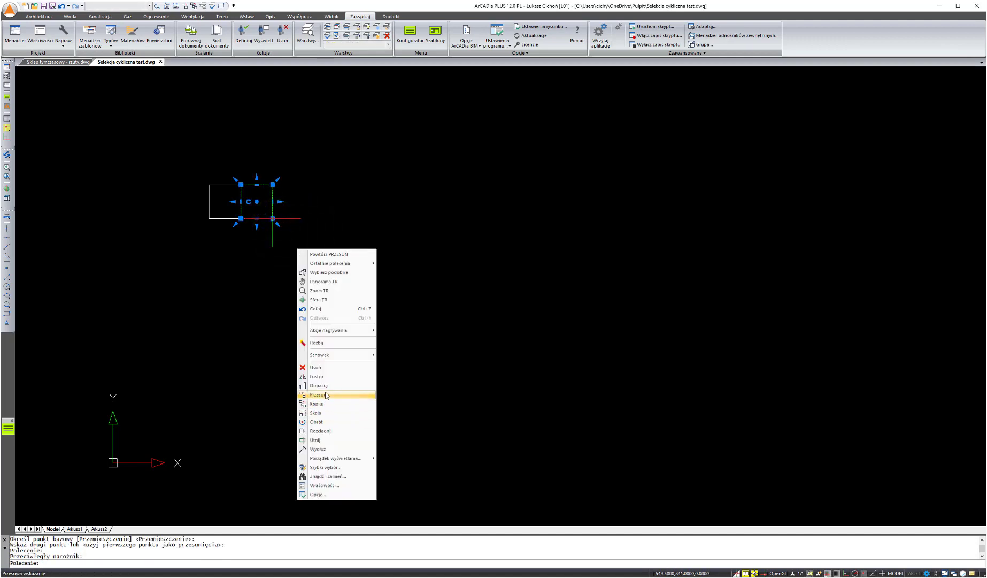
{"action": "left_click", "coordinate": [337, 395]}
{"action": "left_click", "coordinate": [273, 218]}
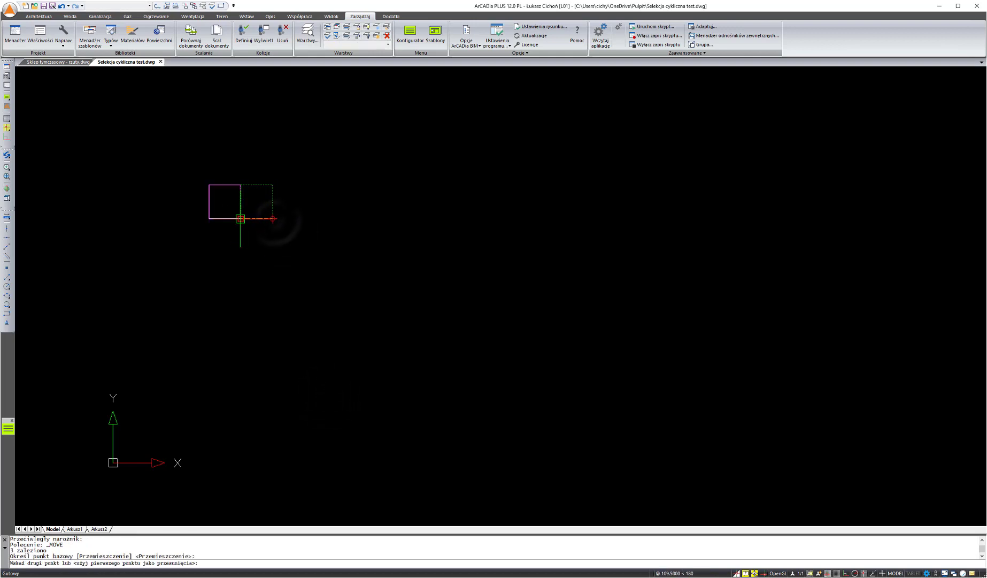
{"action": "left_click", "coordinate": [241, 218]}
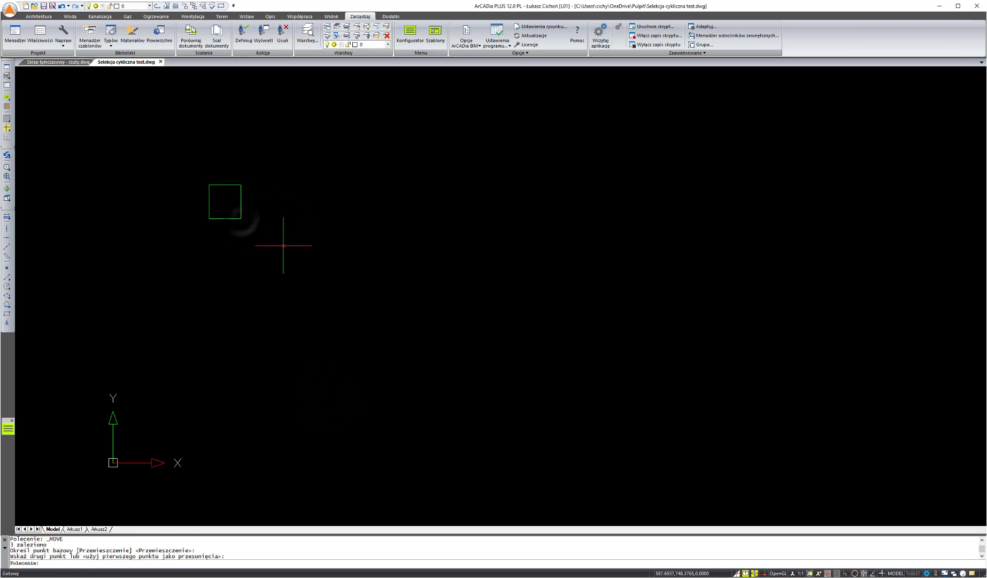
Step: Test selecting the stacked squares and set cyclic selection to "Wyłącz wybór przełączania" in the program settings
{"action": "left_click", "coordinate": [231, 185]}
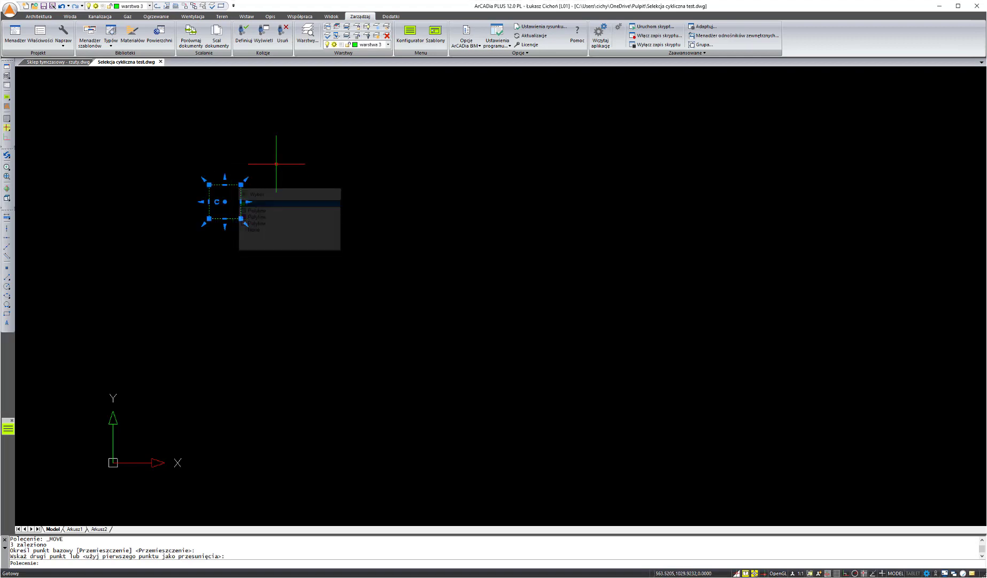
{"action": "key", "text": "Escape"}
{"action": "left_click", "coordinate": [15, 15]}
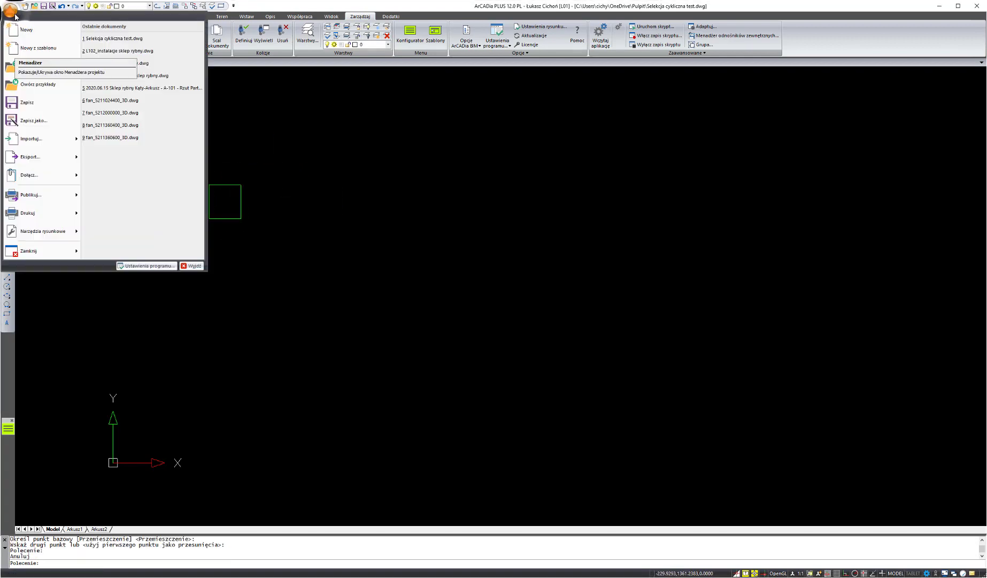
{"action": "left_click", "coordinate": [142, 266]}
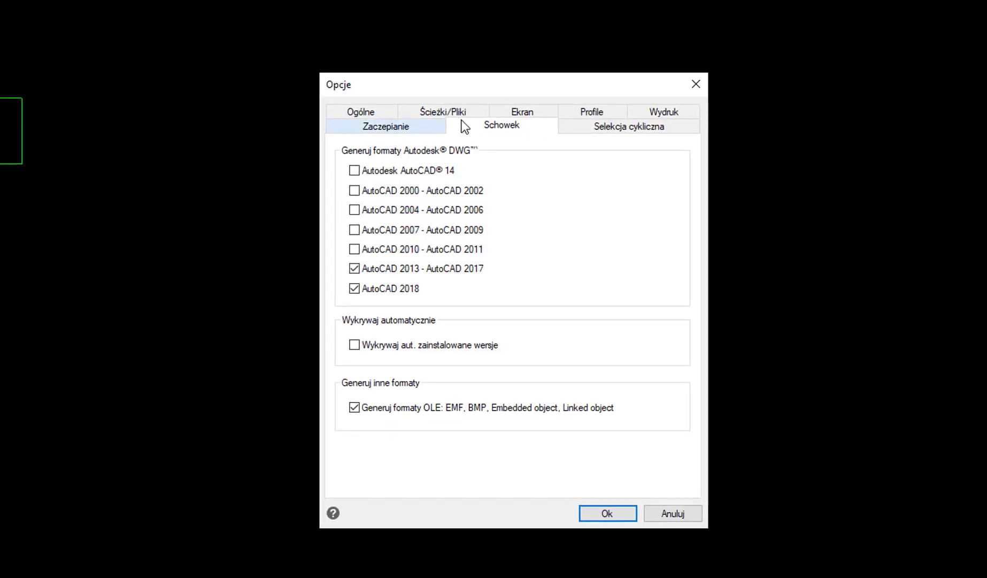
{"action": "left_click", "coordinate": [602, 129]}
{"action": "left_click_drag", "start_coordinate": [450, 90], "coordinate": [405, 97]}
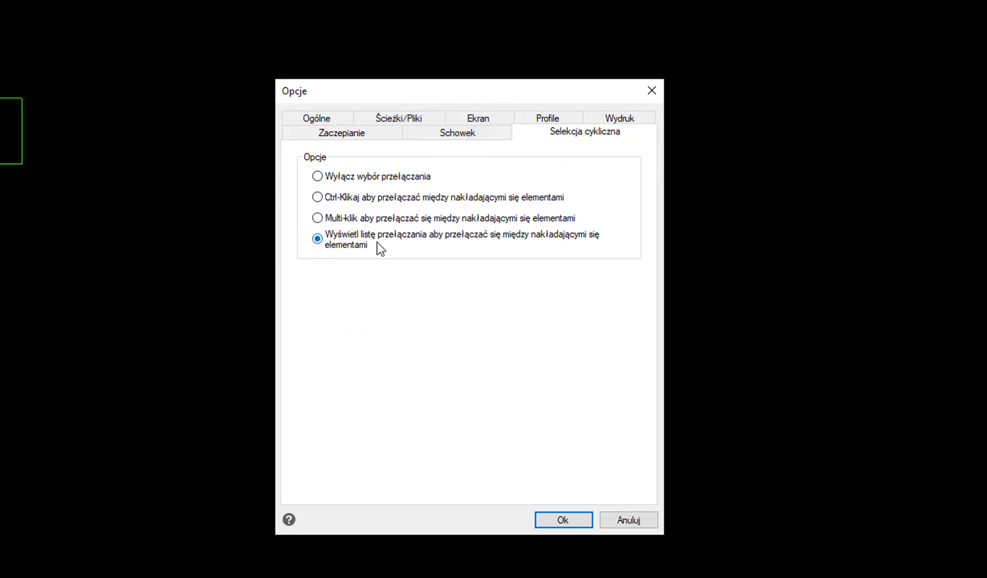
{"action": "left_click", "coordinate": [325, 178]}
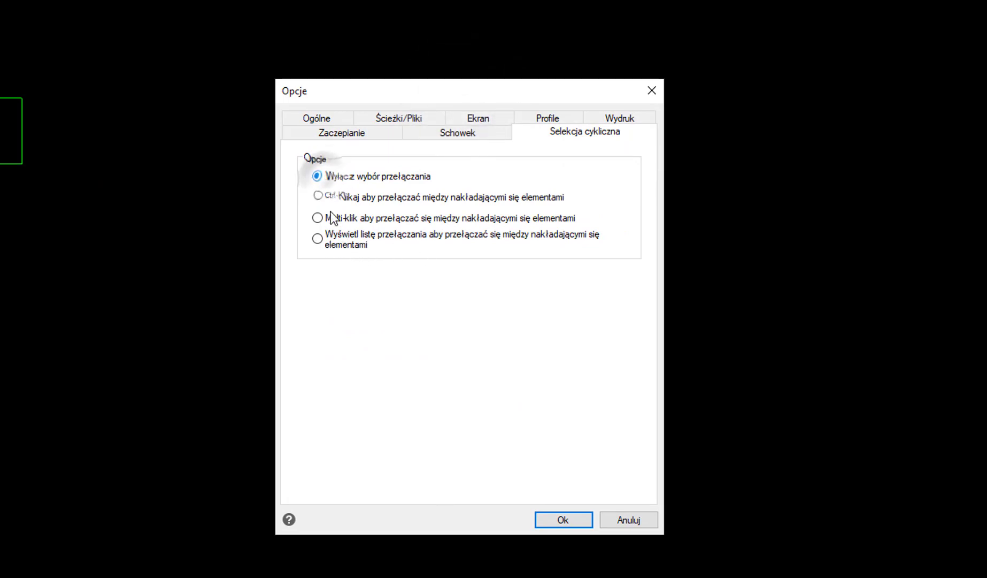
{"action": "left_click", "coordinate": [563, 519]}
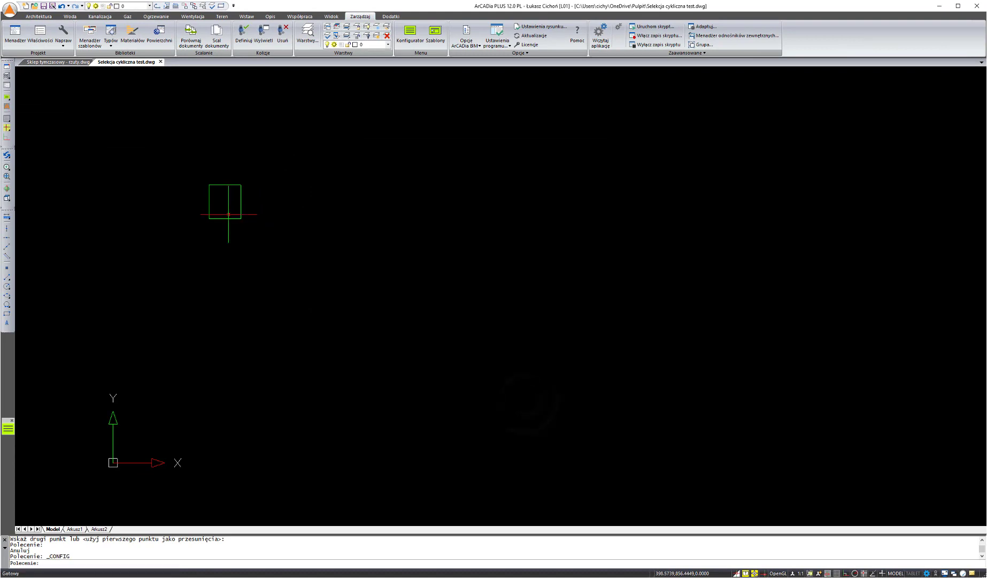
Step: Try selecting the stacked squares with cyclic selection off, including moving the top square aside and undoing that move
{"action": "left_click", "coordinate": [230, 218]}
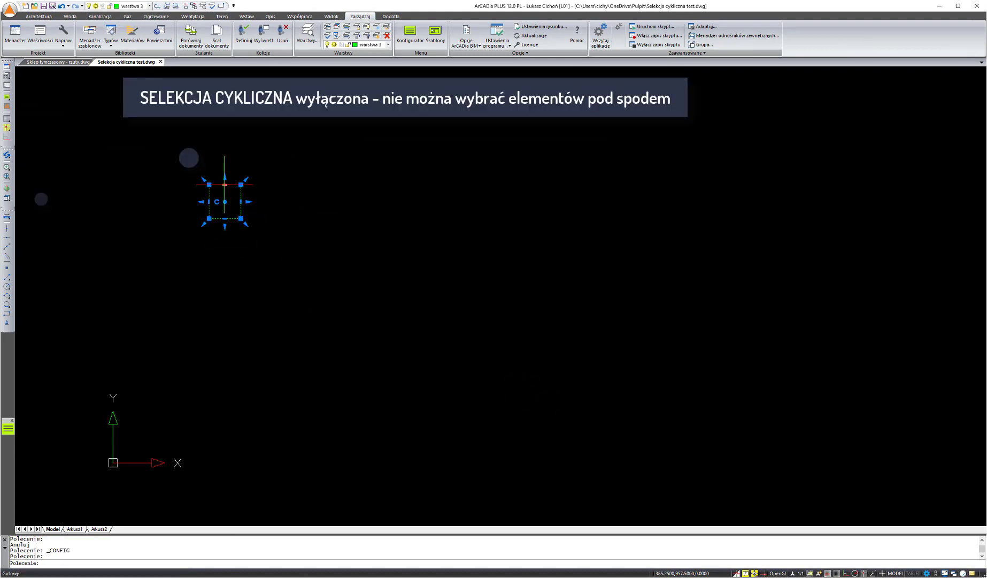
{"action": "double_click", "coordinate": [230, 218]}
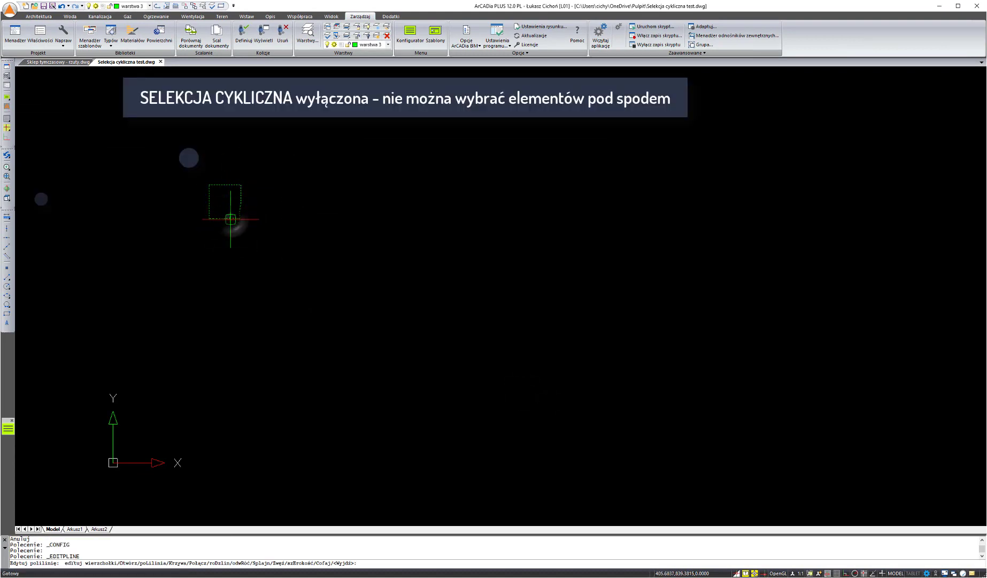
{"action": "key", "text": "Escape"}
{"action": "left_click", "coordinate": [227, 219]}
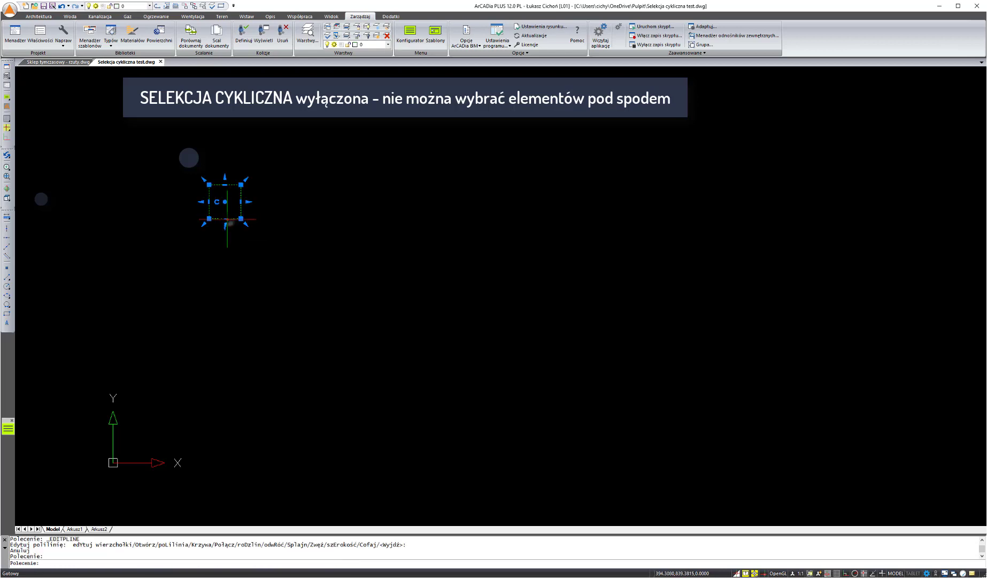
{"action": "left_click", "coordinate": [224, 202]}
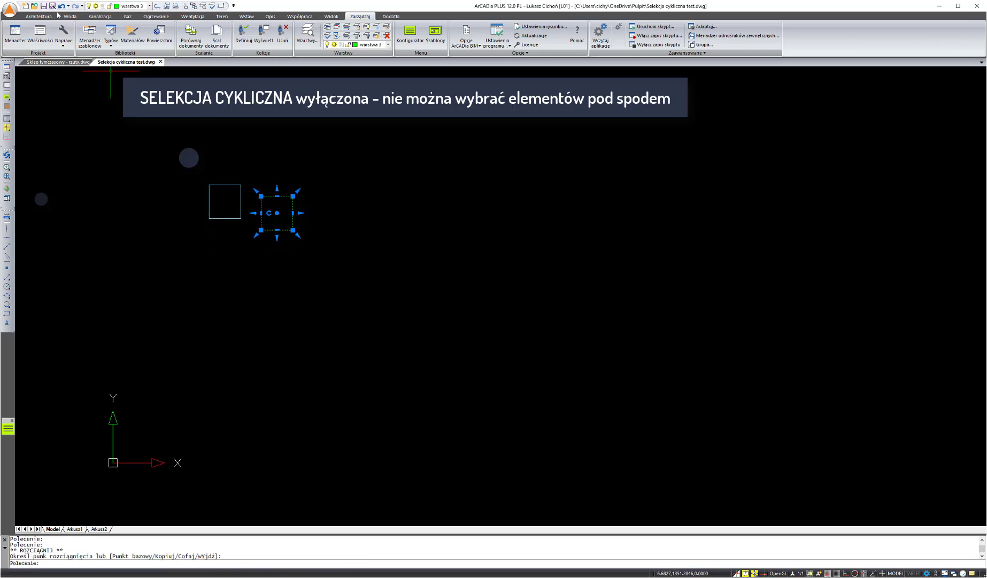
{"action": "left_click", "coordinate": [61, 6]}
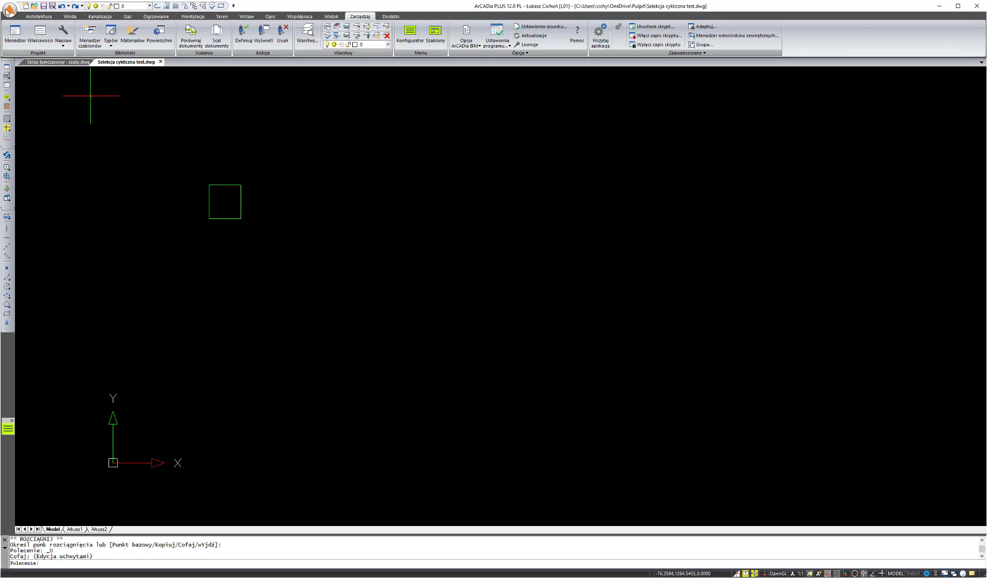
Step: Set cyclic selection in the program settings to "Ctrl-Klikaj aby przełączać między nakładającymi się elementami"
{"action": "left_click", "coordinate": [9, 10]}
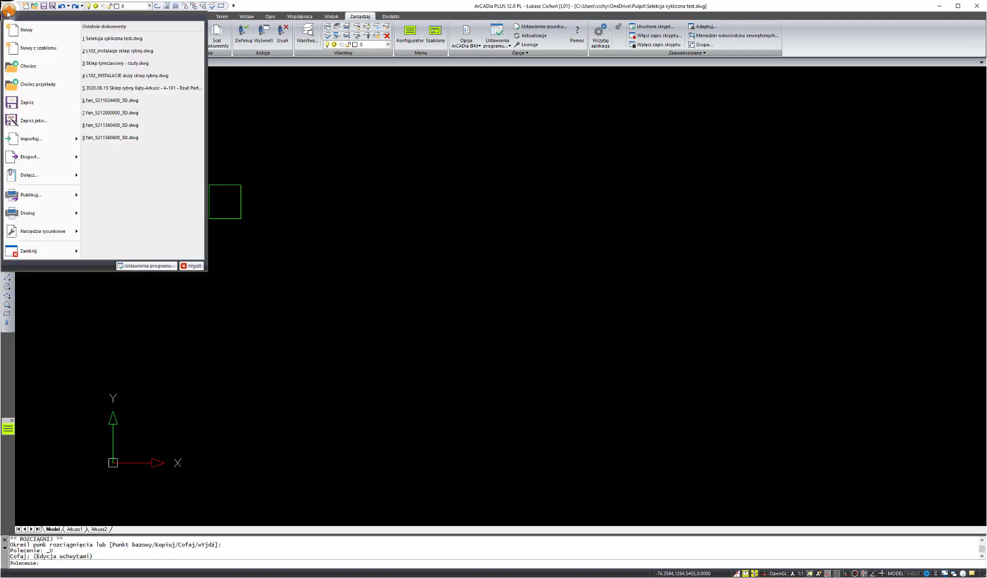
{"action": "left_click", "coordinate": [150, 266]}
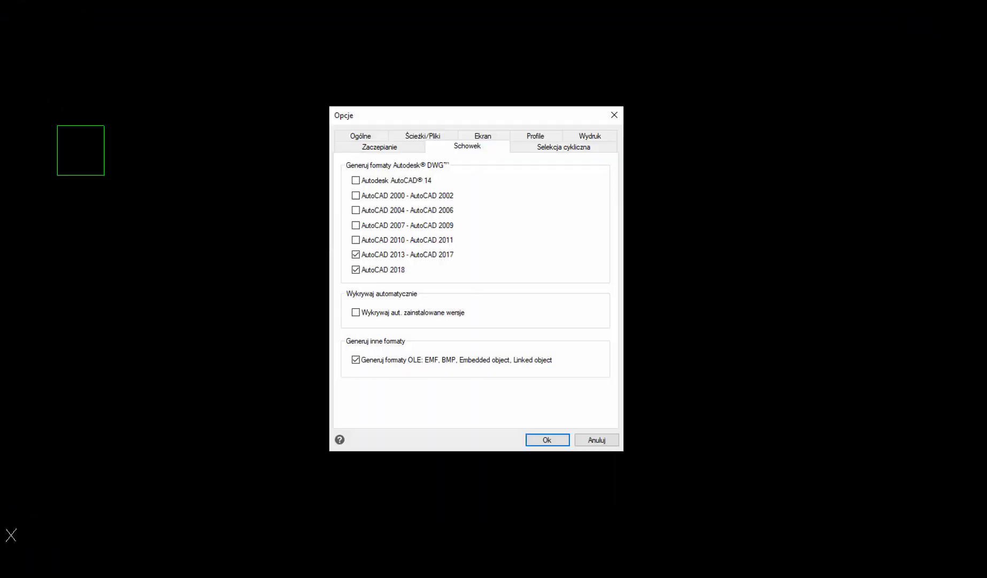
{"action": "left_click", "coordinate": [547, 94]}
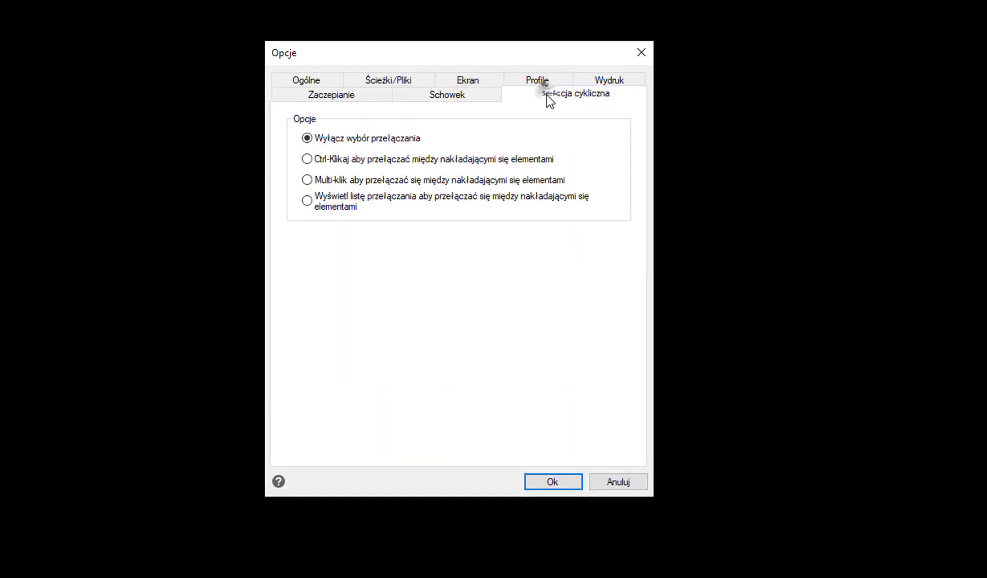
{"action": "left_click", "coordinate": [334, 159]}
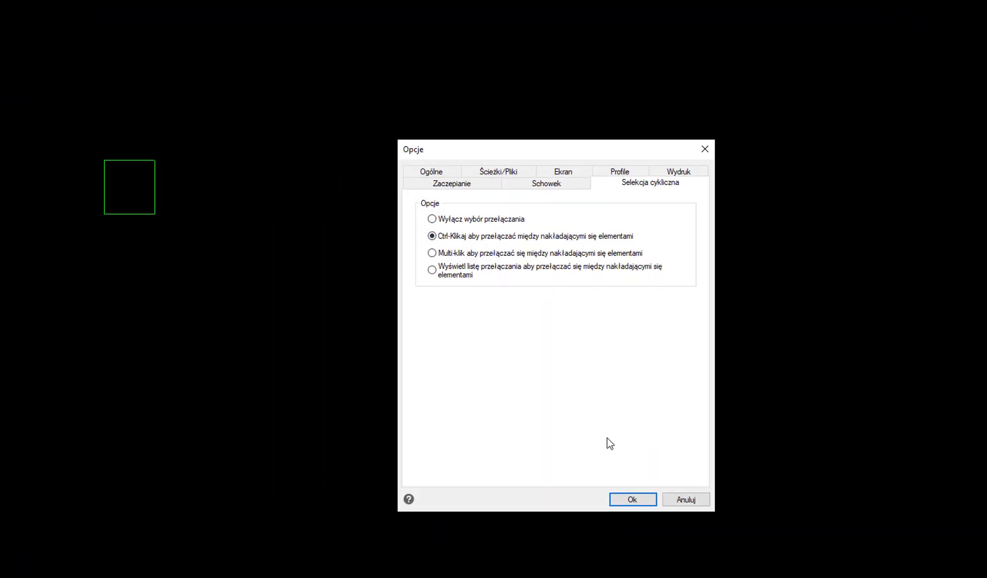
{"action": "left_click", "coordinate": [553, 481]}
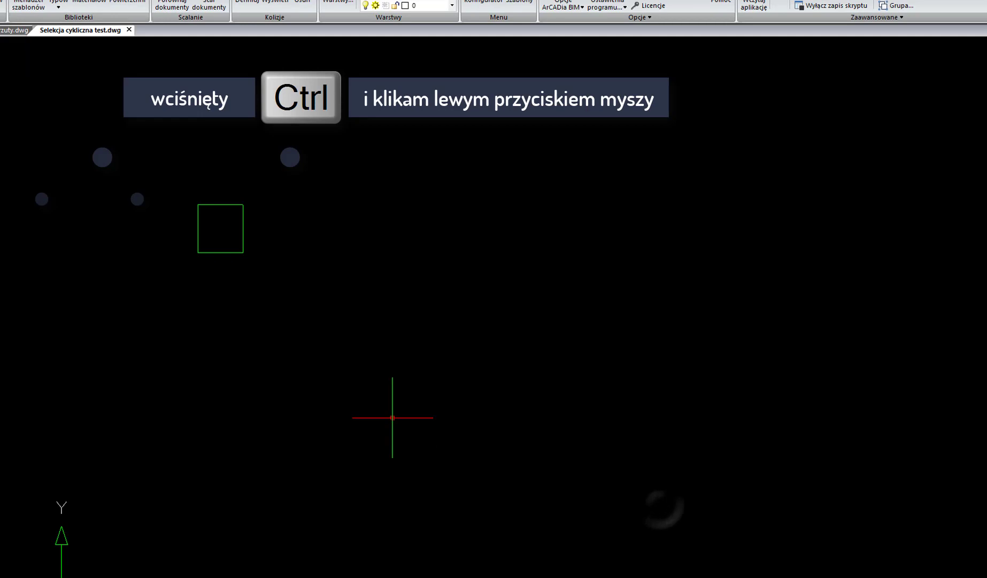
Step: Cycle the selection through the stacked squares in Ctrl mode, ending on the green square on layer "warstwa 3"
{"action": "left_click", "coordinate": [217, 254], "text": "ctrl"}
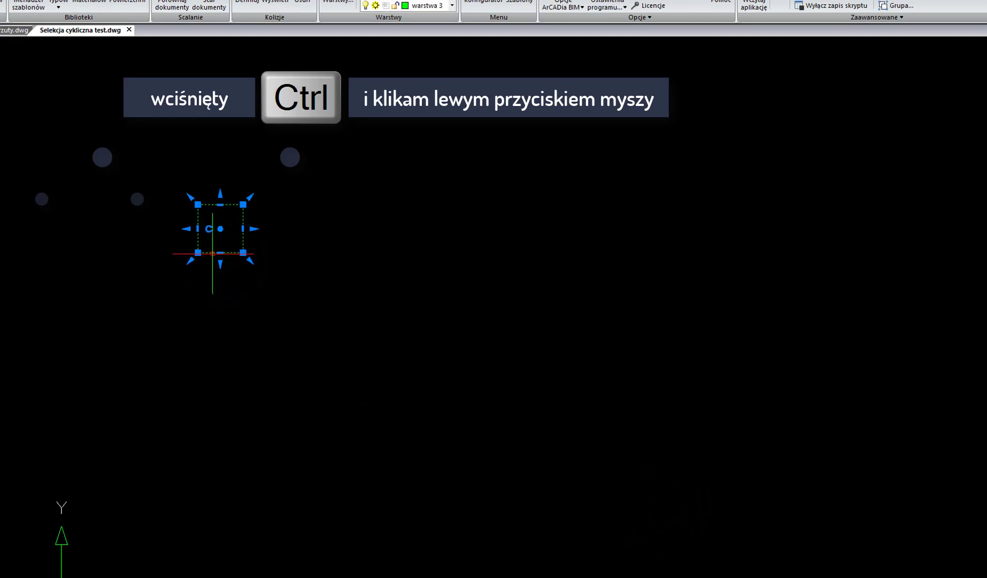
{"action": "left_click", "coordinate": [213, 252], "text": "ctrl"}
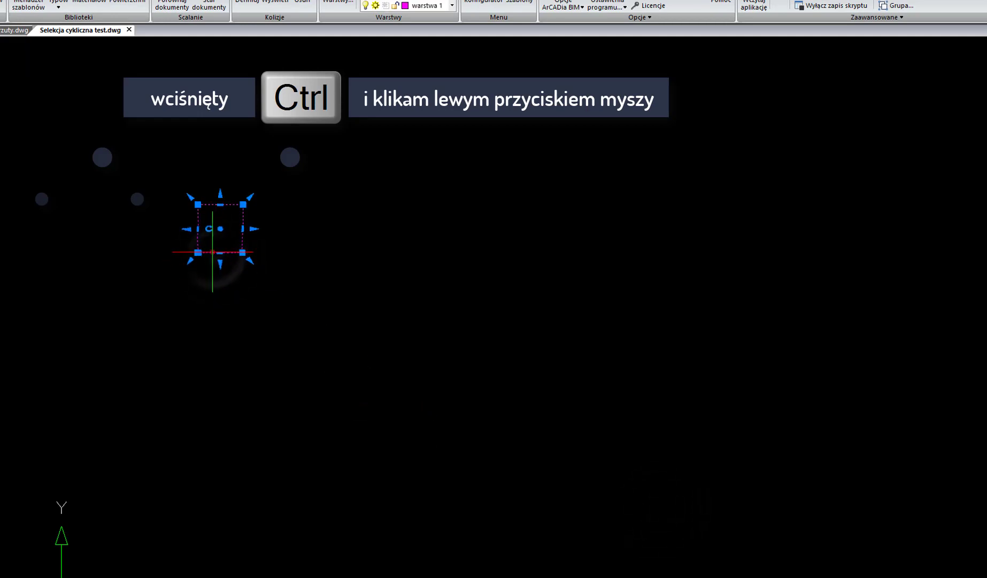
{"action": "left_click", "coordinate": [215, 252], "text": "ctrl"}
{"action": "left_click", "coordinate": [213, 252], "text": "ctrl"}
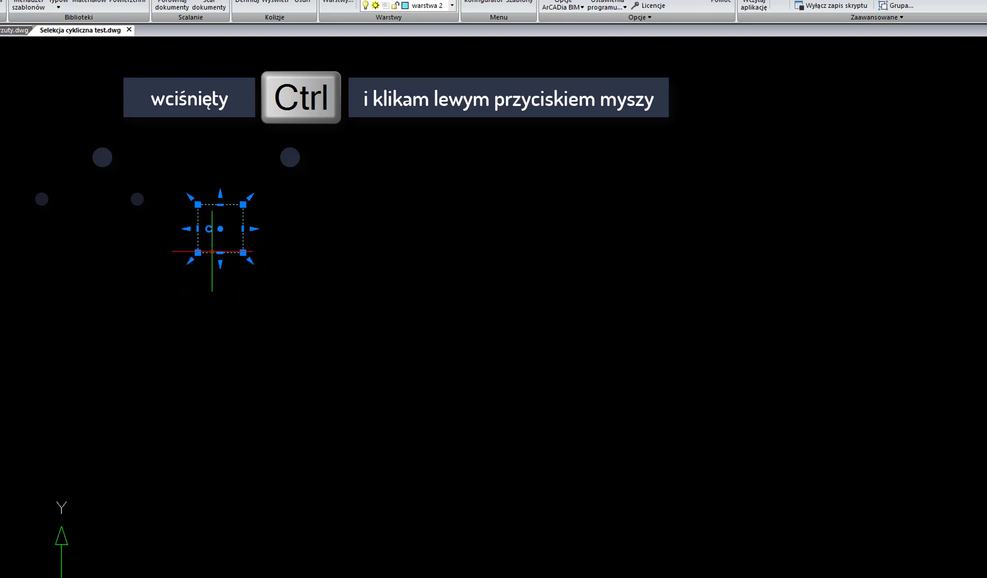
{"action": "left_click", "coordinate": [212, 252], "text": "ctrl"}
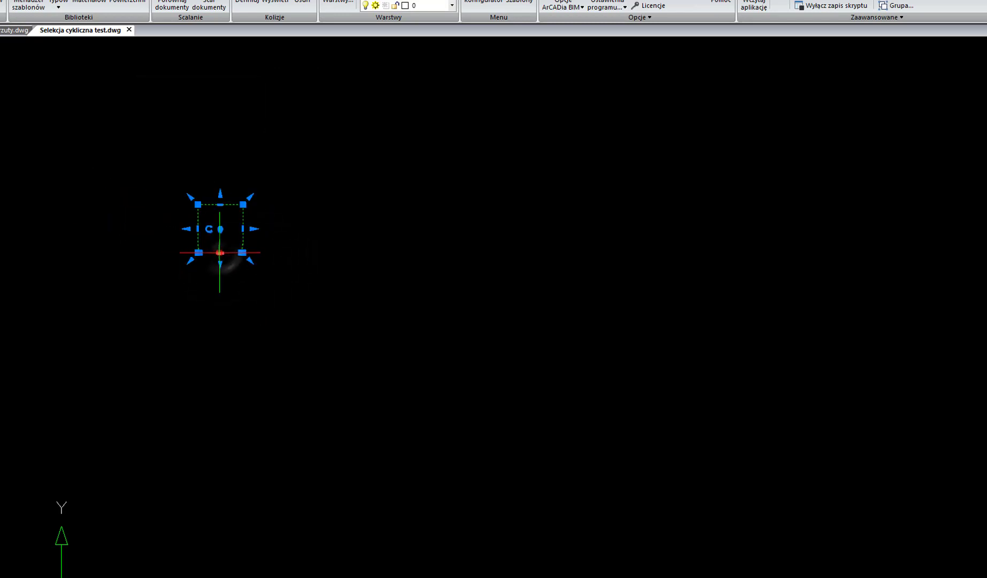
{"action": "left_click", "coordinate": [219, 252], "text": "ctrl"}
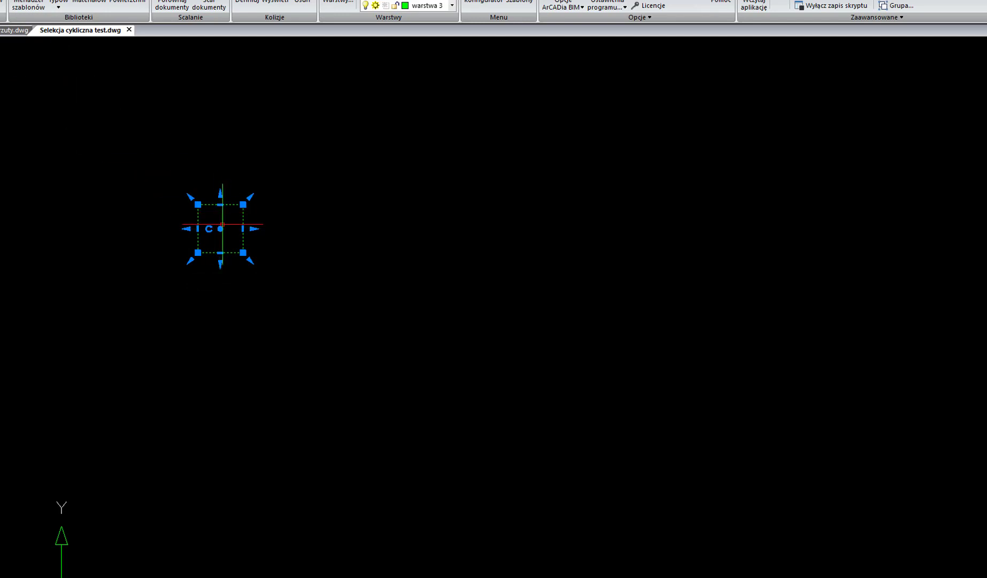
Step: Move the green square to the right of the stack and the magenta square below it, then undo both moves
{"action": "left_click_drag", "start_coordinate": [221, 229], "coordinate": [304, 234]}
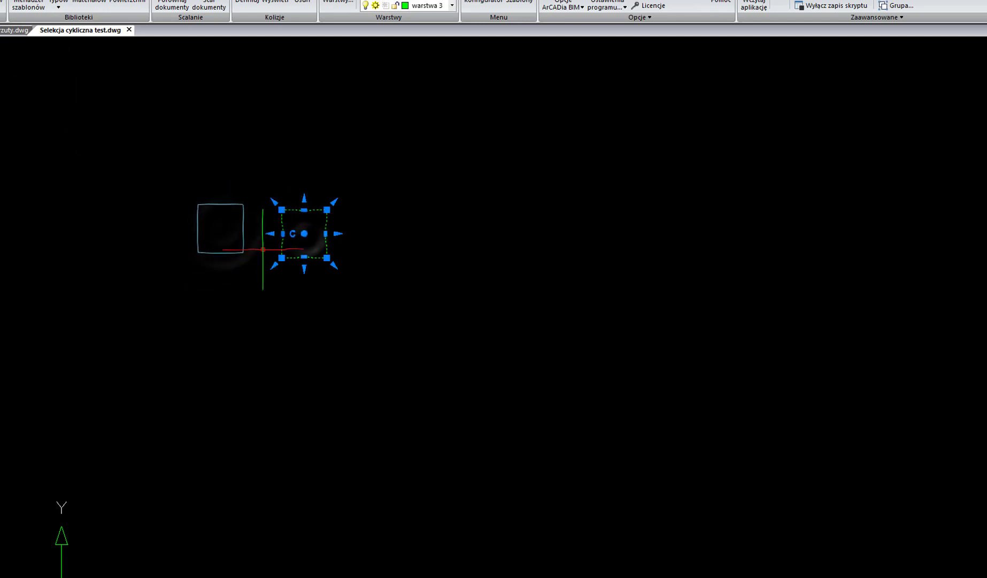
{"action": "left_click", "coordinate": [229, 253]}
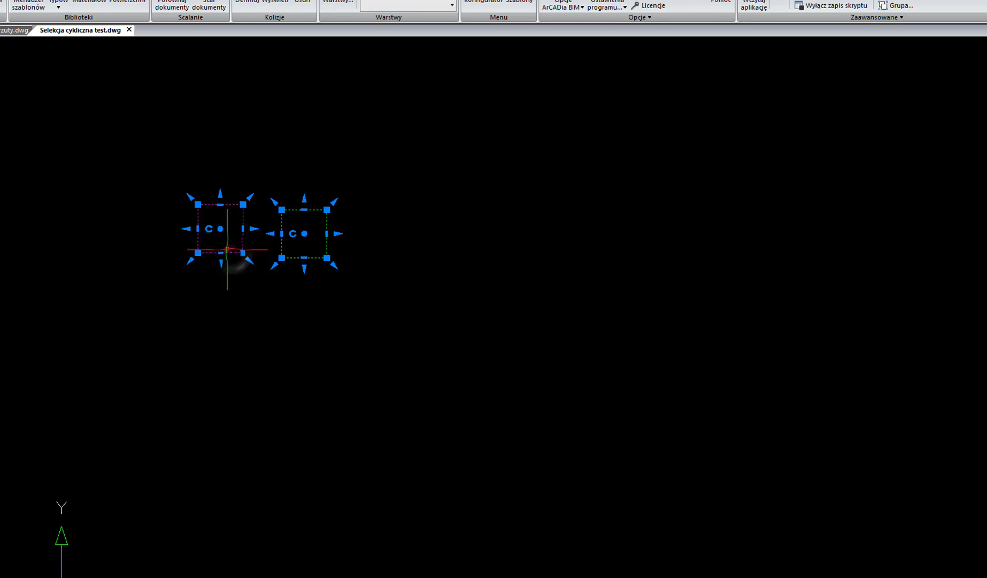
{"action": "left_click", "coordinate": [221, 228]}
{"action": "left_click", "coordinate": [216, 299]}
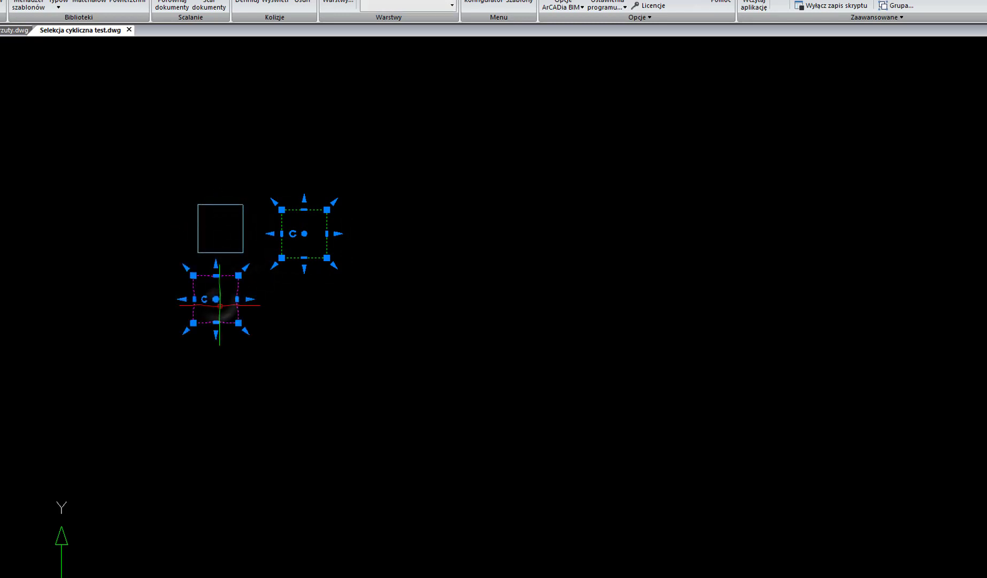
{"action": "key", "text": "ctrl+z"}
{"action": "key", "text": "ctrl+z"}
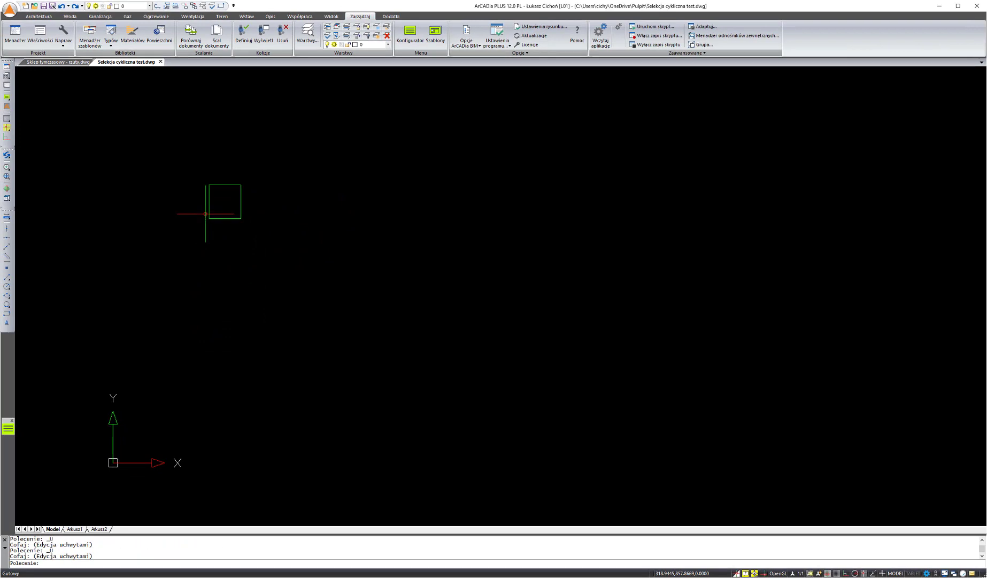
Step: Set cyclic selection in the program settings to "Multi-klik aby przełączać się między nakładającymi się elementami"
{"action": "left_click", "coordinate": [9, 10]}
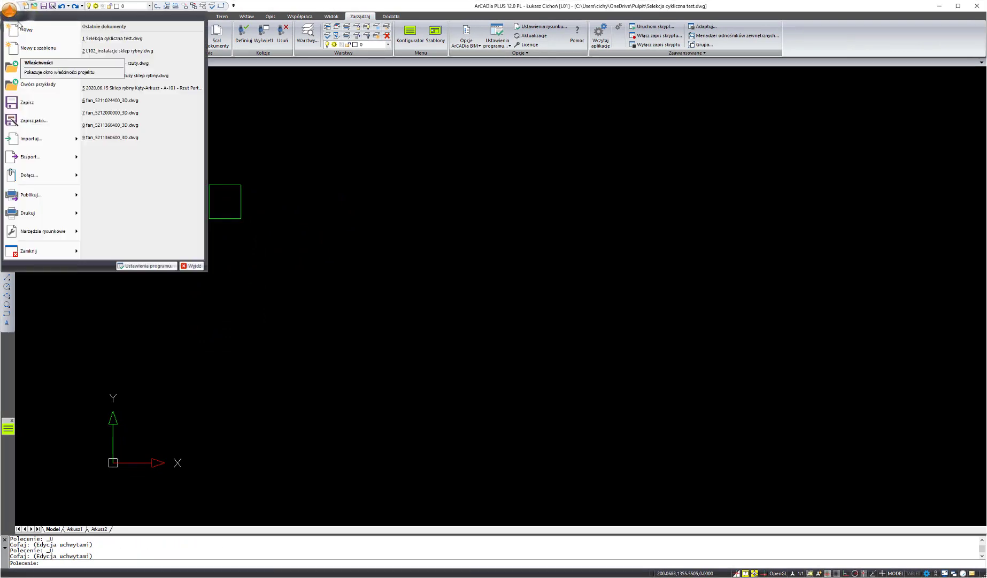
{"action": "left_click", "coordinate": [148, 264]}
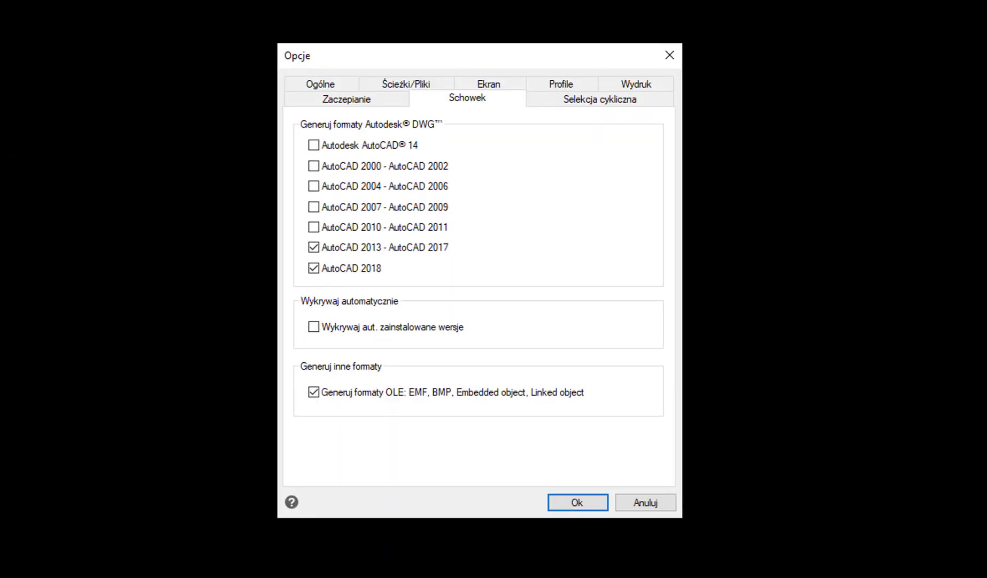
{"action": "left_click", "coordinate": [561, 104]}
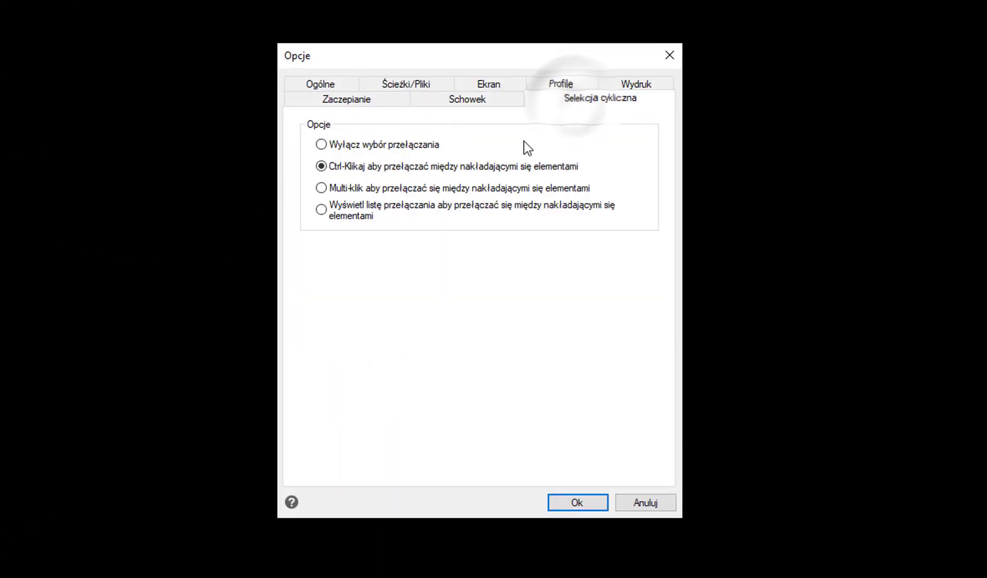
{"action": "left_click", "coordinate": [367, 185]}
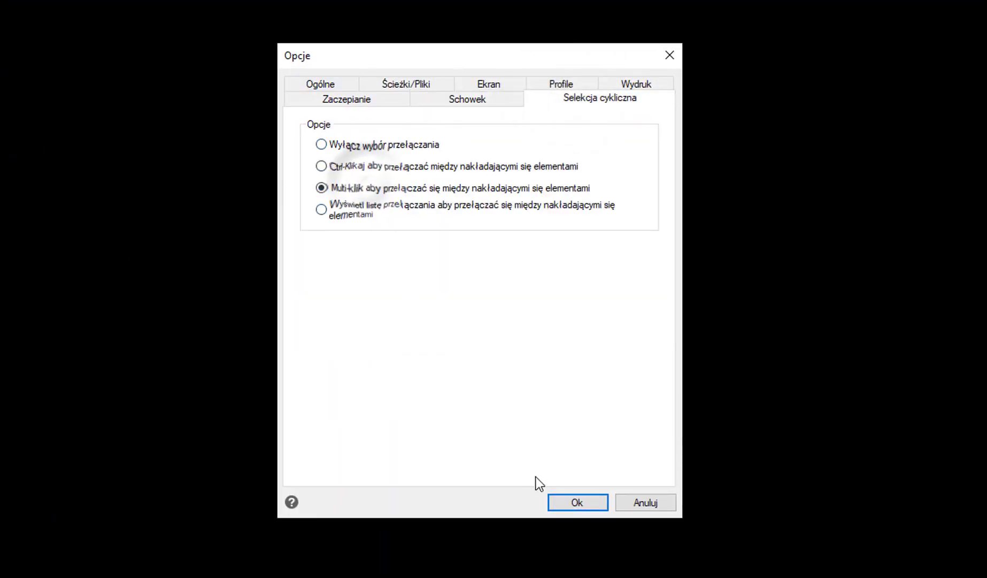
{"action": "left_click", "coordinate": [633, 525]}
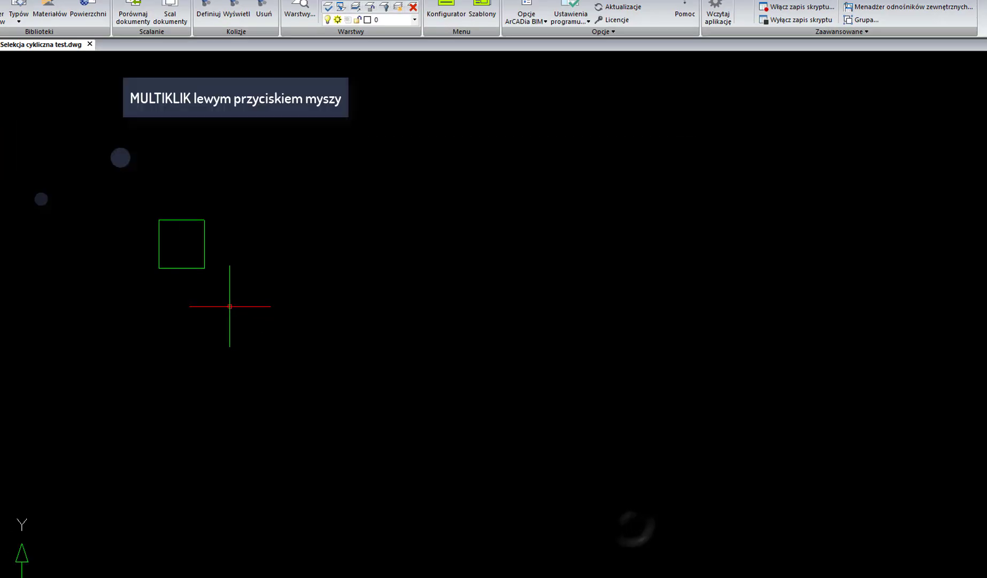
Step: Try cycling through the stacked squares with repeated picks in multi-click mode, and cancel the polyline editing command
{"action": "left_click", "coordinate": [189, 269]}
{"action": "left_click", "coordinate": [189, 268]}
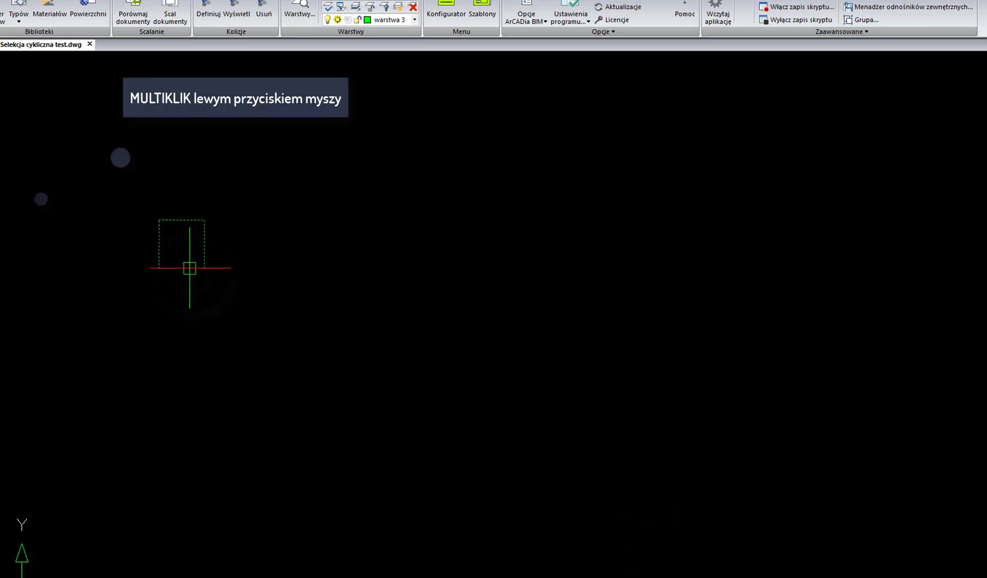
{"action": "left_click", "coordinate": [189, 267]}
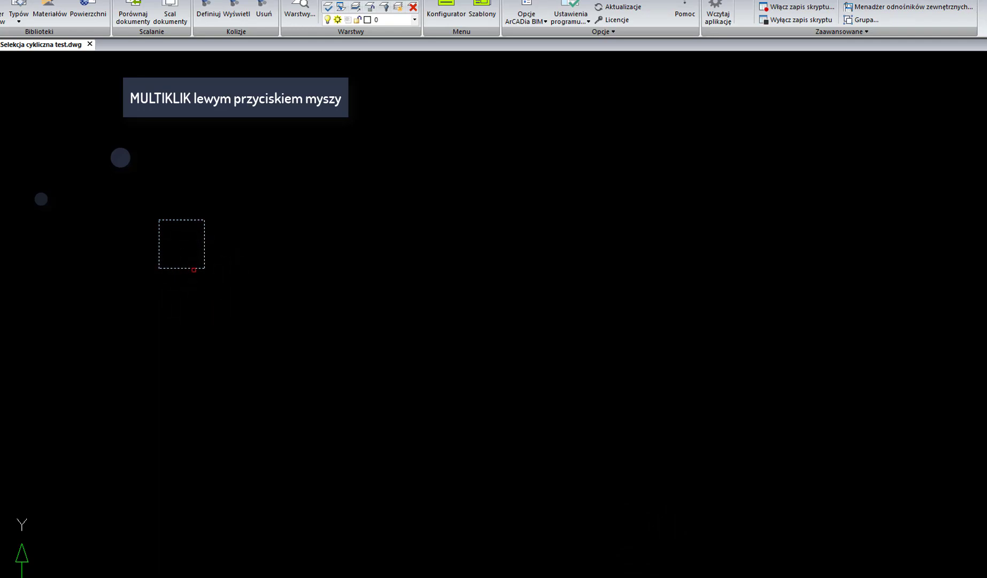
{"action": "left_click", "coordinate": [188, 269]}
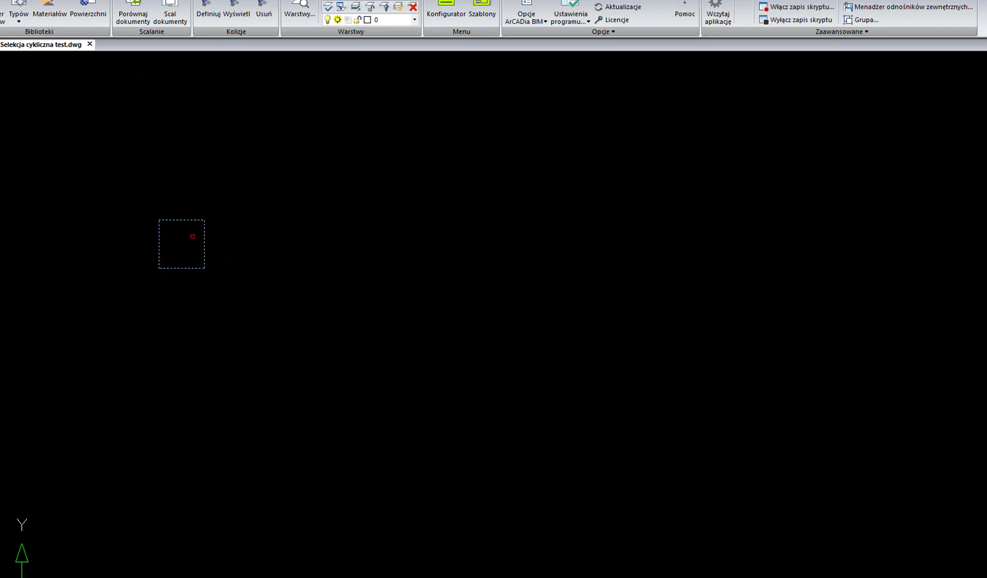
{"action": "key", "text": "Escape"}
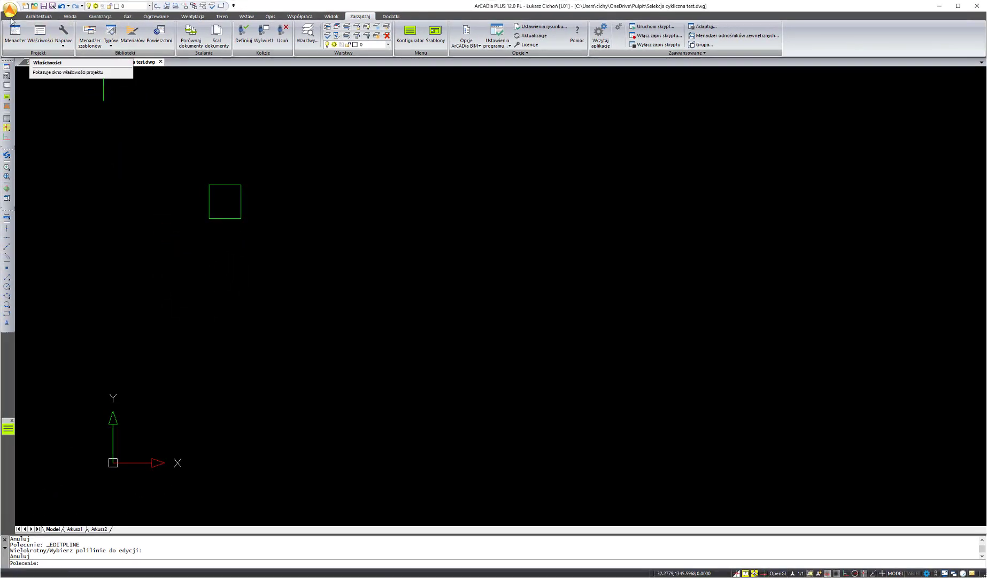
Step: Set cyclic selection in the program settings to "Wyświetl listę przełączania aby przełączać się między nakładającymi się elementami"
{"action": "left_click", "coordinate": [11, 10]}
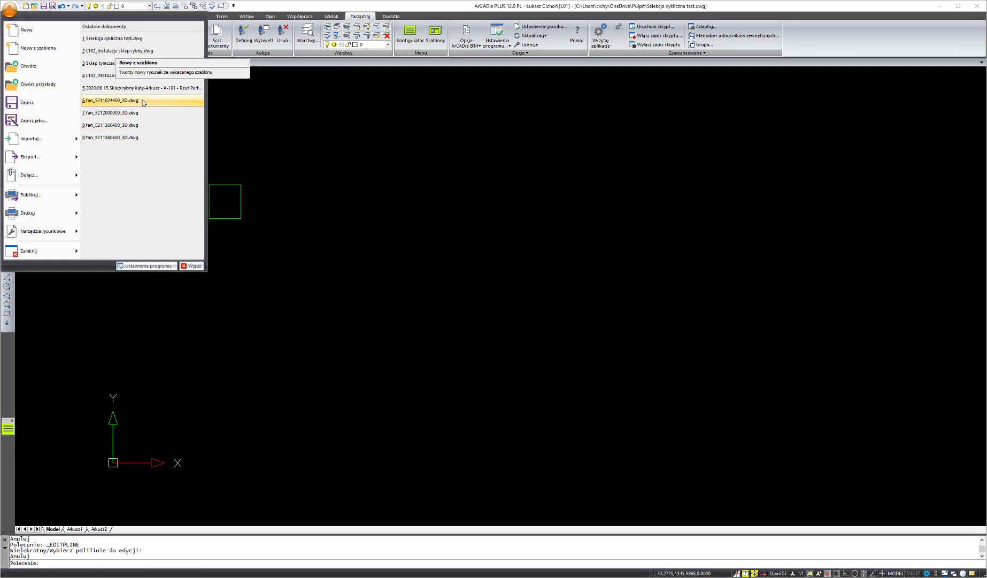
{"action": "left_click", "coordinate": [152, 264]}
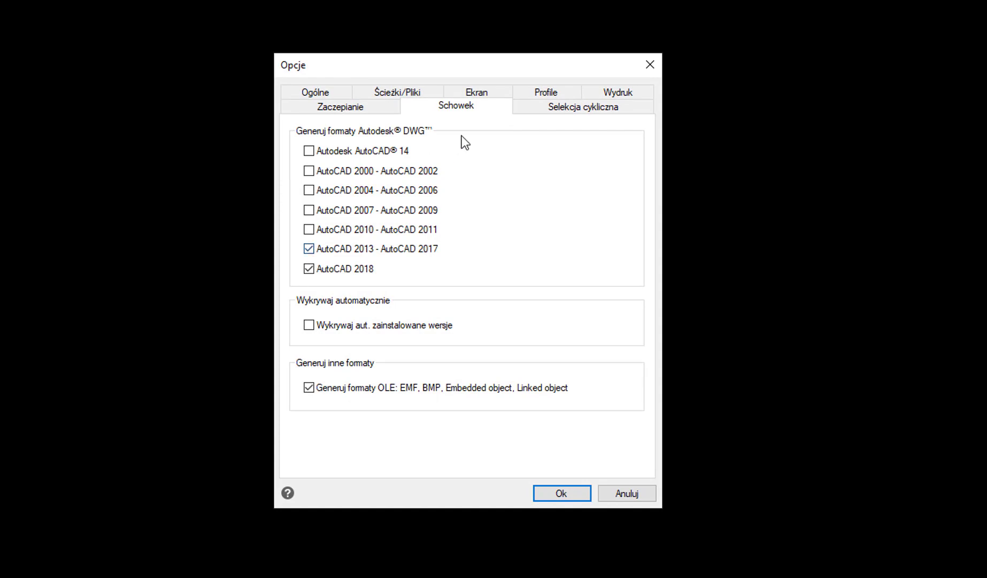
{"action": "left_click", "coordinate": [567, 110]}
{"action": "left_click", "coordinate": [341, 209]}
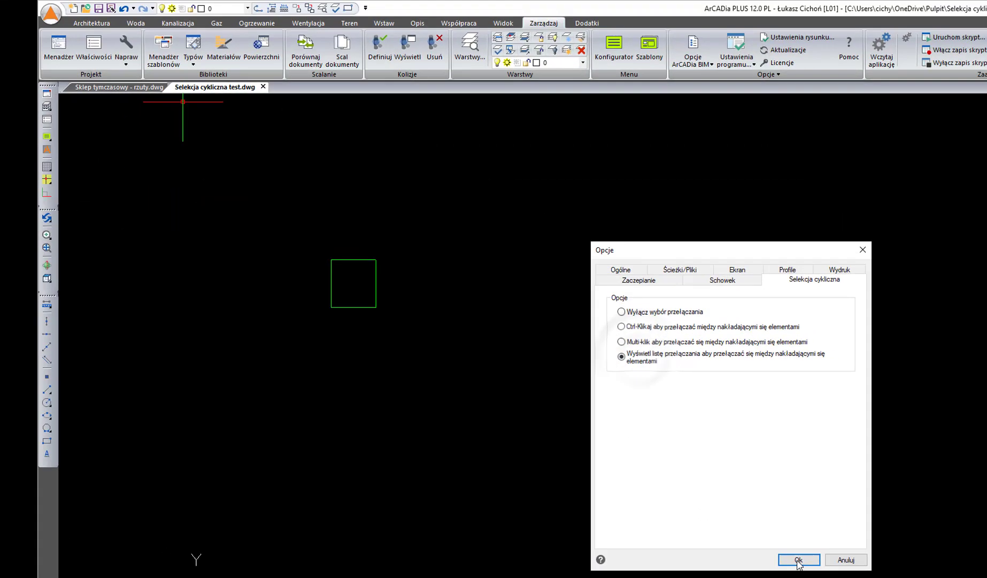
{"action": "left_click", "coordinate": [681, 526]}
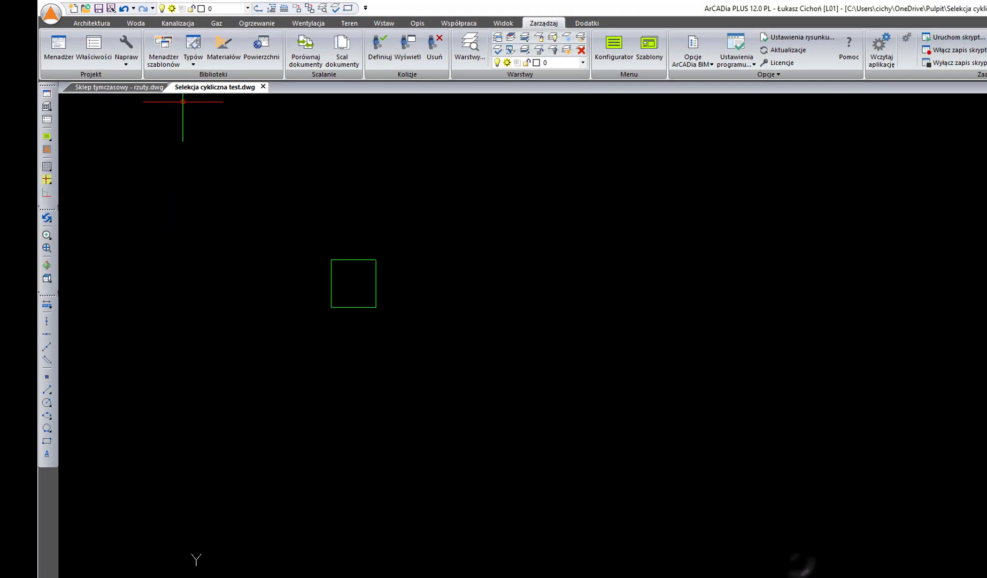
Step: Choose the magenta Polyline from the stack's selection list and move that square to the right of the stack
{"action": "left_click", "coordinate": [344, 308]}
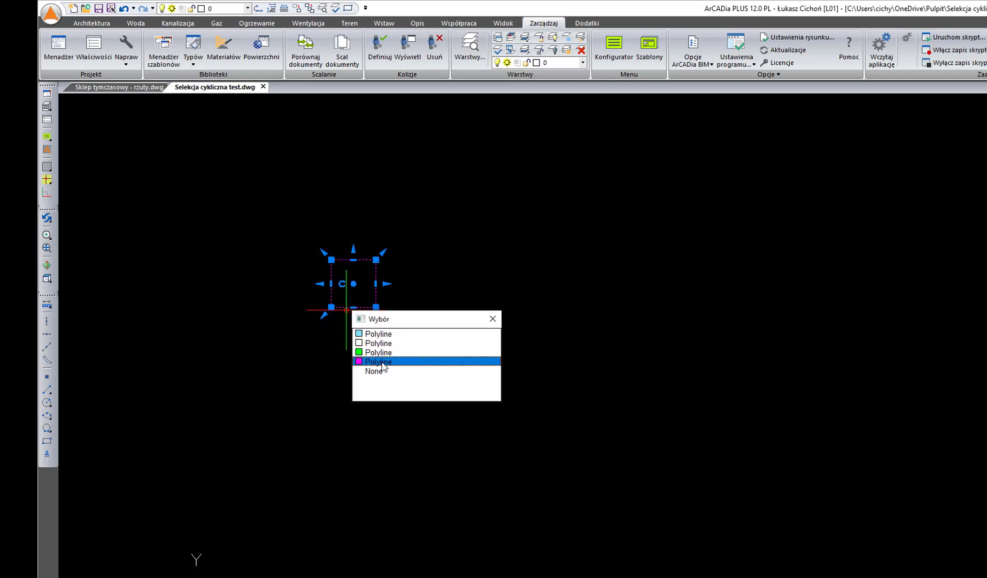
{"action": "left_click", "coordinate": [382, 362]}
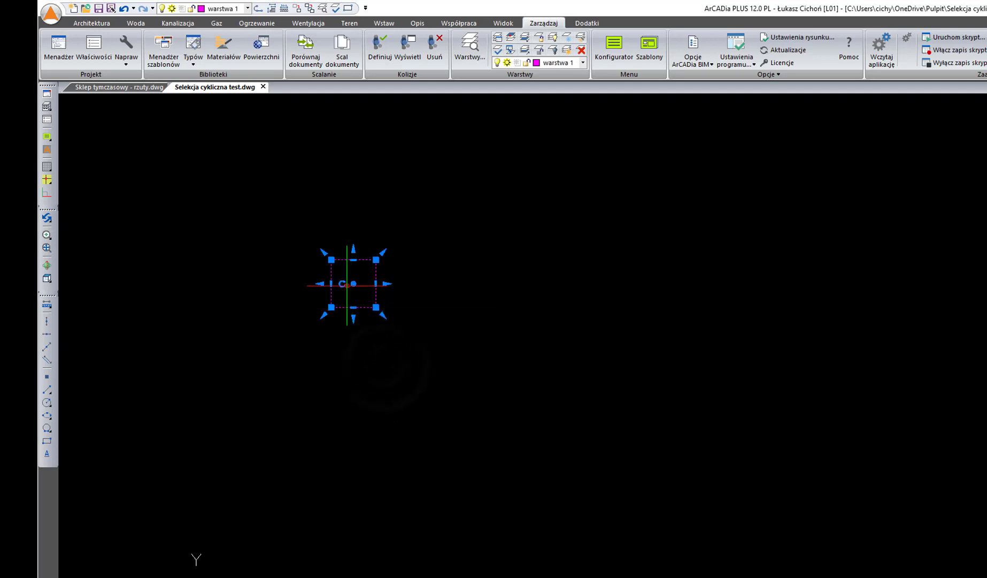
{"action": "left_click", "coordinate": [354, 283]}
{"action": "left_click", "coordinate": [466, 311]}
{"action": "key", "text": "Escape"}
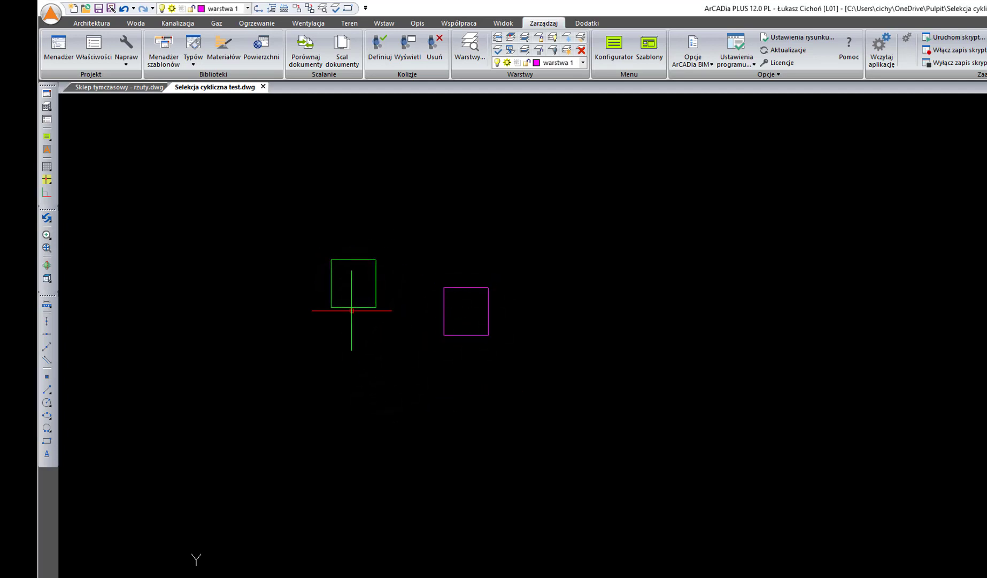
Step: Choose the white Polyline from the stack's selection list and move that square below the stack
{"action": "left_click", "coordinate": [354, 311]}
{"action": "left_click", "coordinate": [386, 343]}
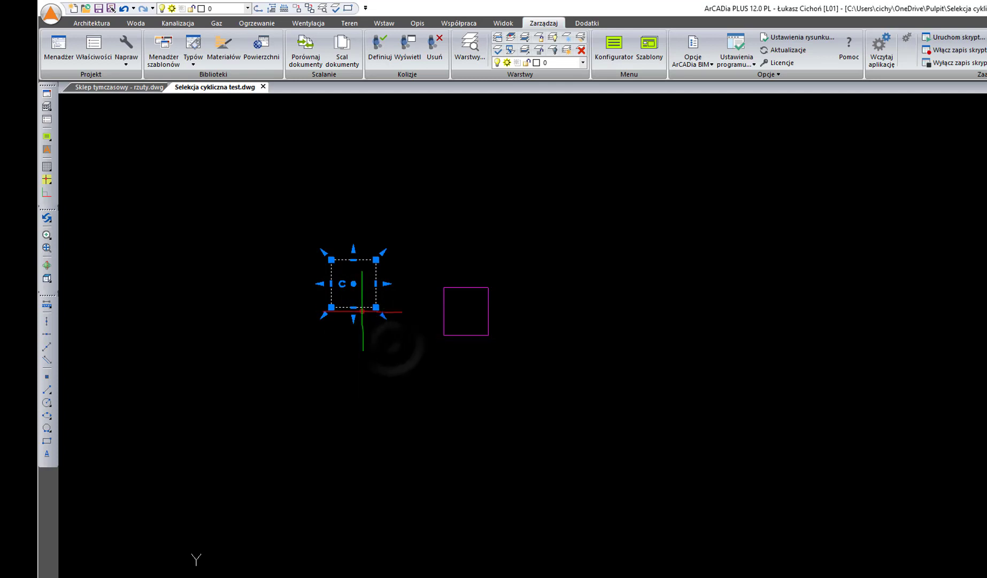
{"action": "left_click", "coordinate": [353, 283]}
{"action": "left_click", "coordinate": [359, 380]}
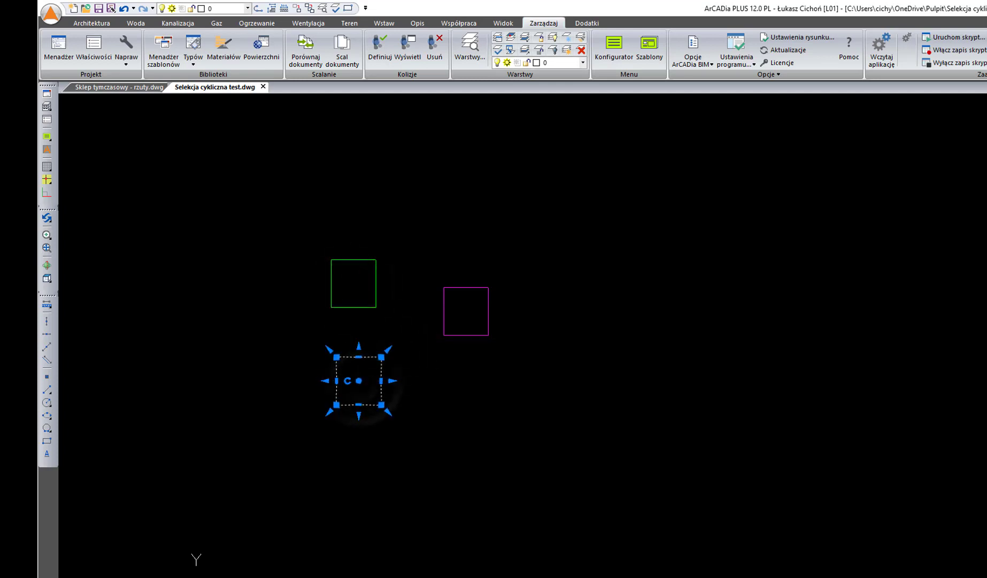
{"action": "key", "text": "Escape"}
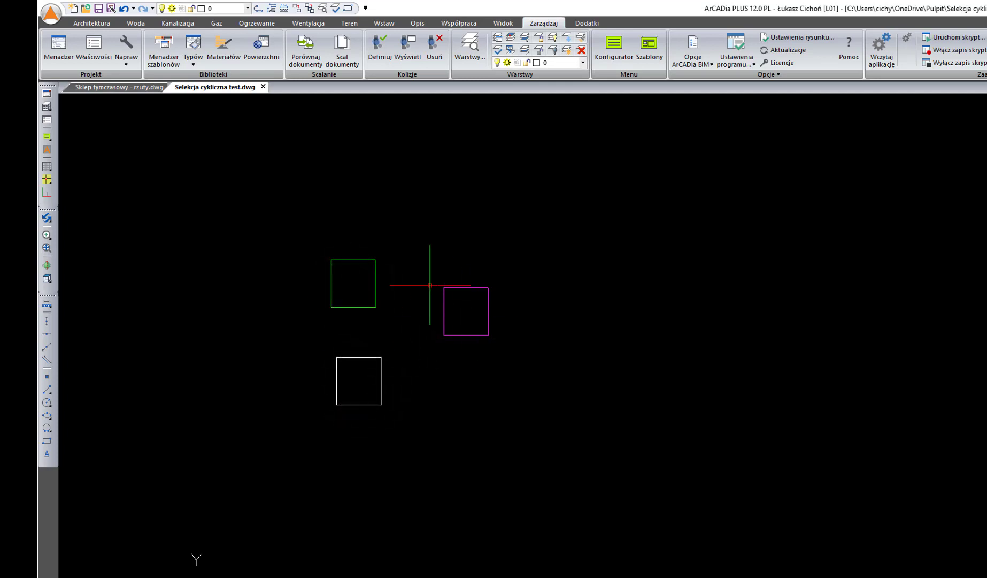
Step: Switch to the drawing "Sklep tymczasowy - rzuty.dwg" and examine the attic ventilation equipment in its 3D view
{"action": "left_click", "coordinate": [106, 85]}
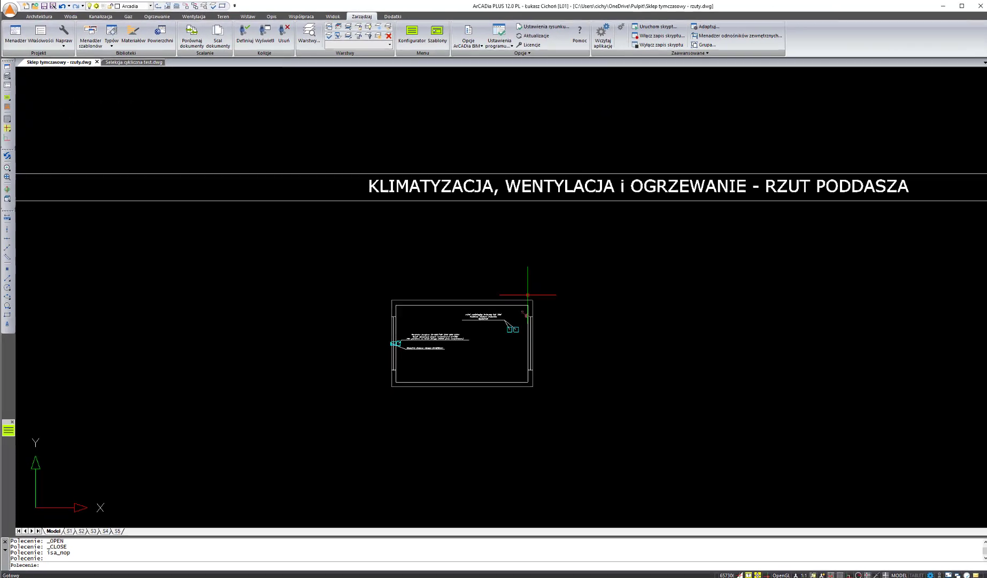
{"action": "left_click_drag", "start_coordinate": [749, 375], "coordinate": [770, 407]}
{"action": "scroll", "coordinate": [735, 395], "scroll_direction": "up", "scroll_amount": 3}
{"action": "scroll", "coordinate": [735, 394], "scroll_direction": "up", "scroll_amount": 2}
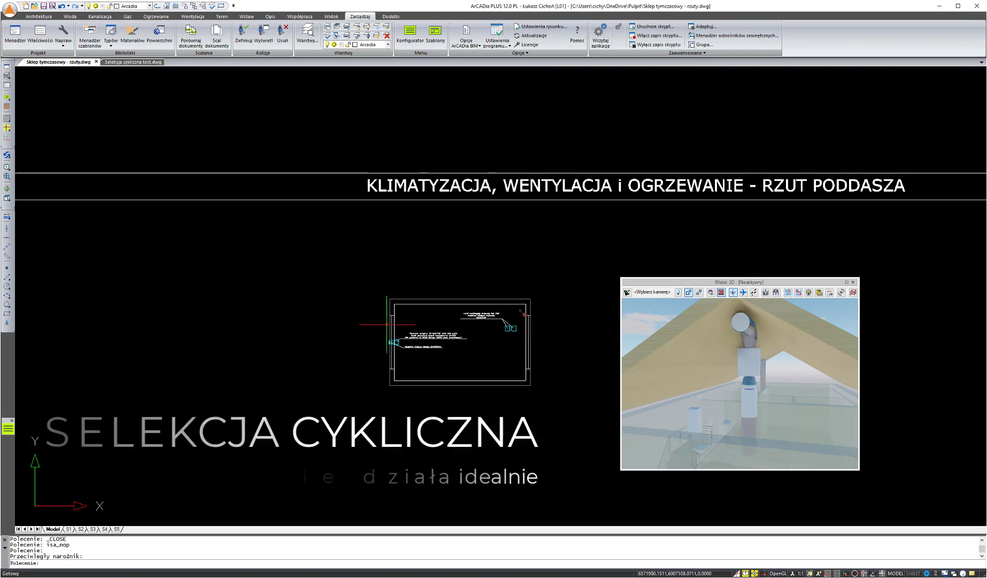
Step: Choose None in the selection list for the overlapping ventilation elements beside the attic's wall outlet, and delete the selected elbow Ł2
{"action": "scroll", "coordinate": [395, 342], "scroll_direction": "up", "scroll_amount": 10}
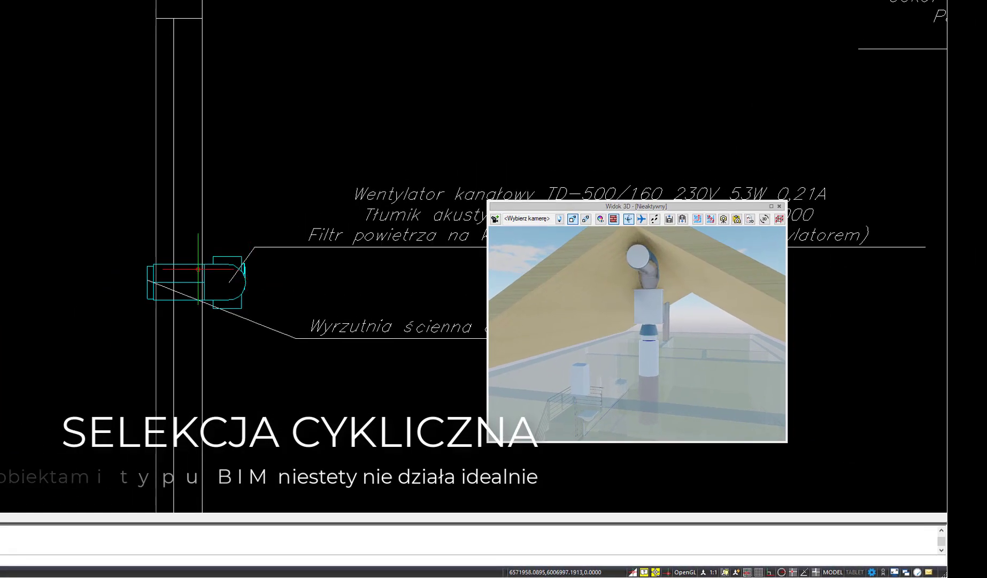
{"action": "middle_click_drag", "start_coordinate": [215, 310], "coordinate": [205, 228]}
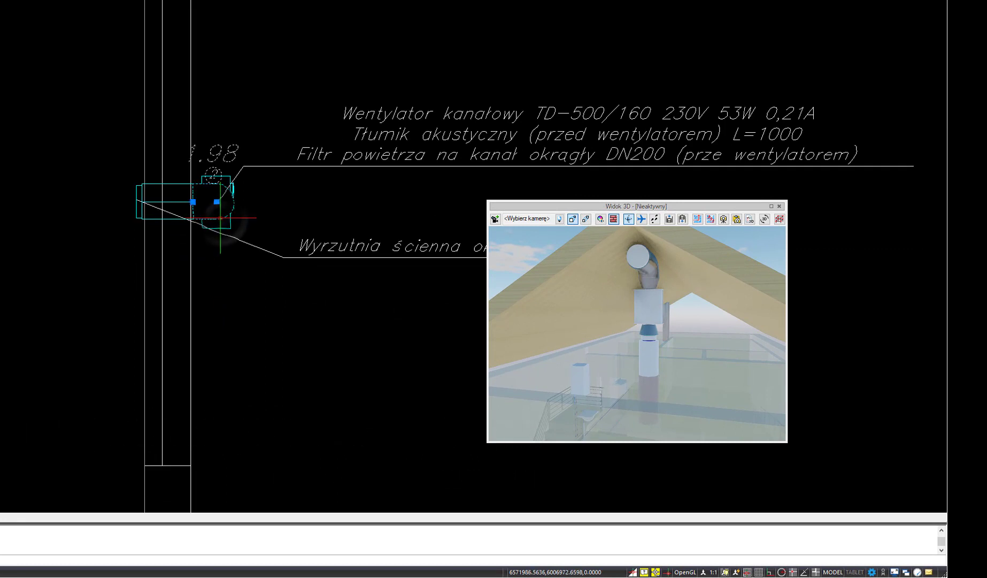
{"action": "left_click", "coordinate": [219, 213]}
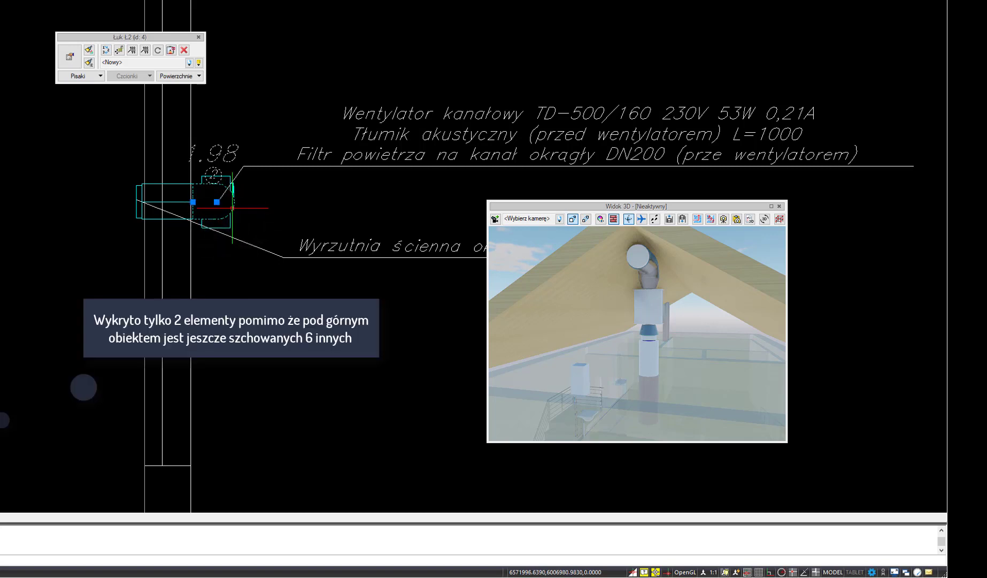
{"action": "left_click", "coordinate": [232, 208]}
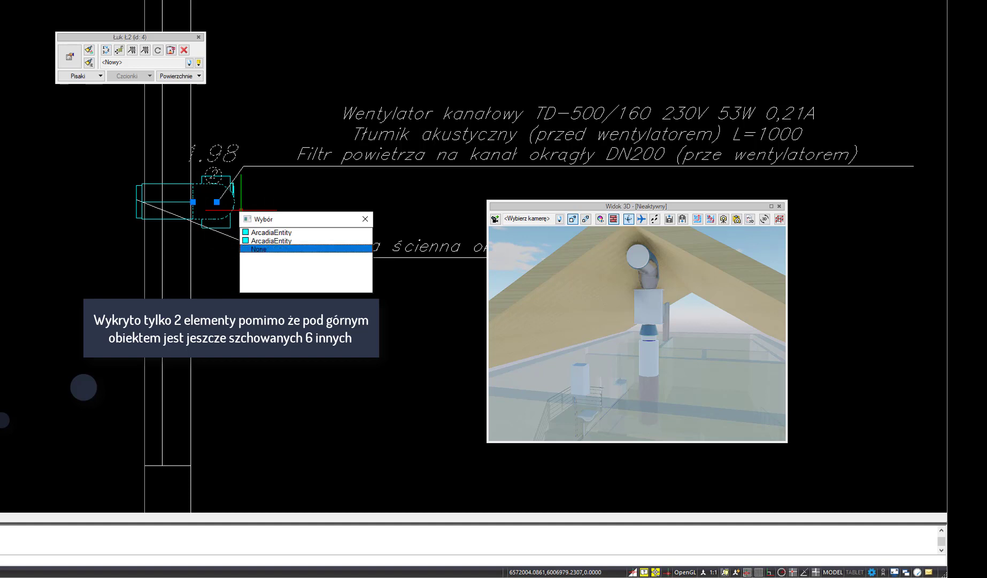
{"action": "left_click", "coordinate": [260, 248]}
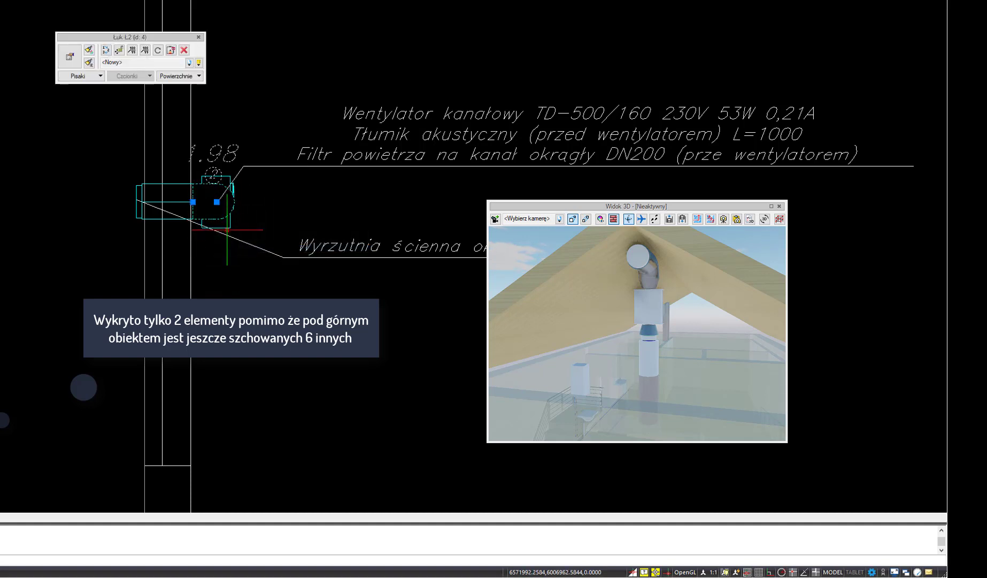
{"action": "key", "text": "Delete"}
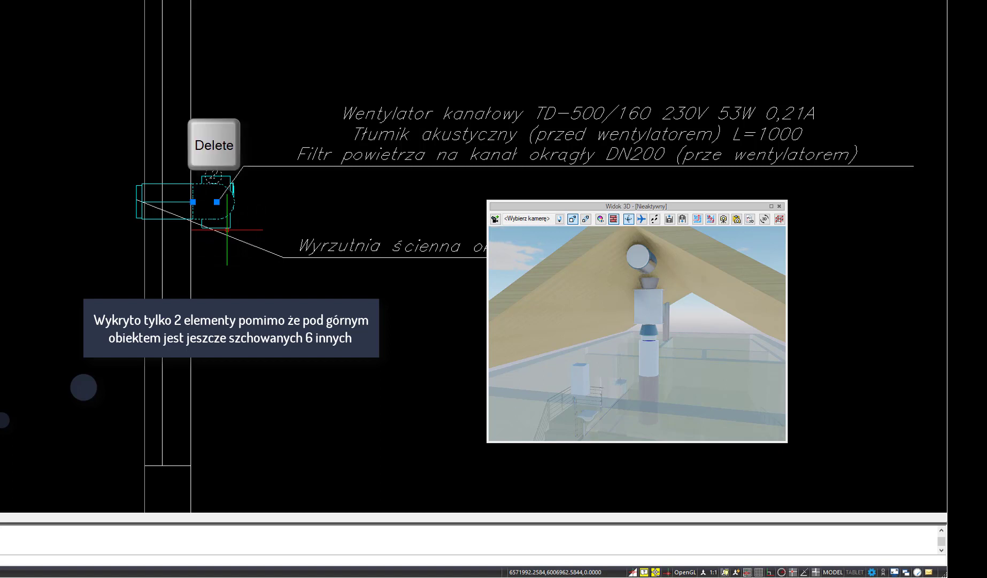
Step: Select the fan WENT1 among the overlapping ventilation elements in the attic plan and delete it
{"action": "left_click", "coordinate": [222, 206]}
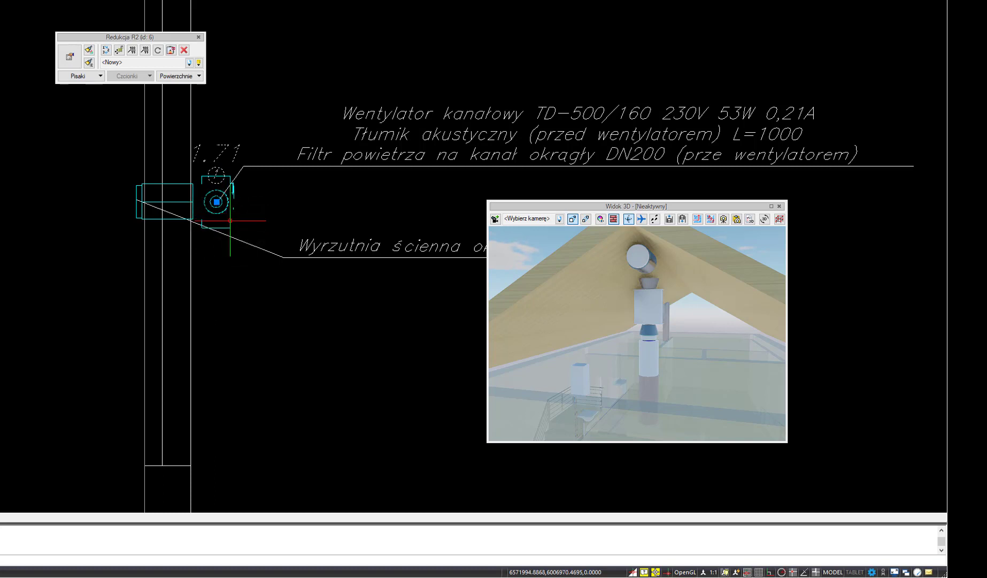
{"action": "left_click", "coordinate": [230, 223]}
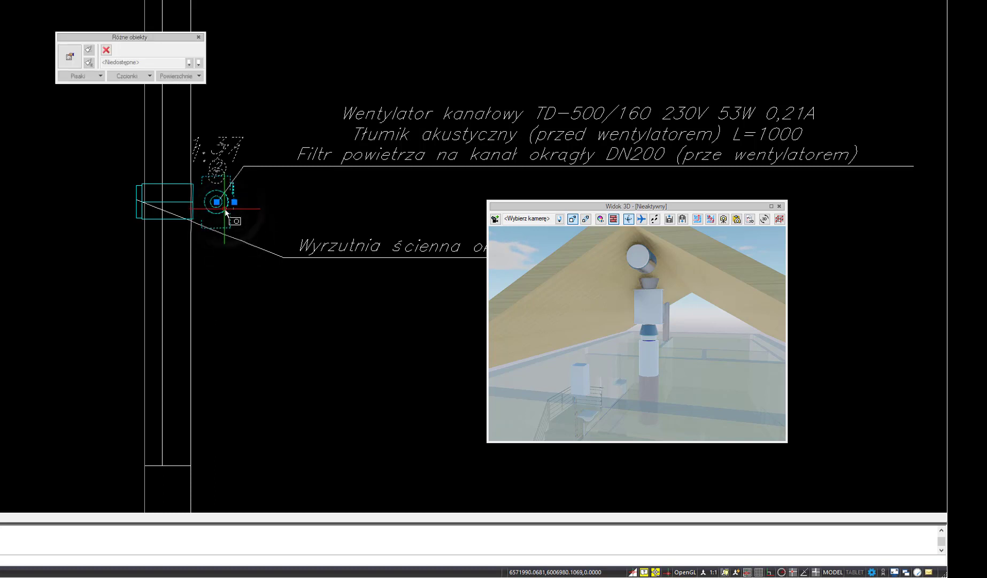
{"action": "key", "text": "Escape"}
{"action": "left_click", "coordinate": [225, 209]}
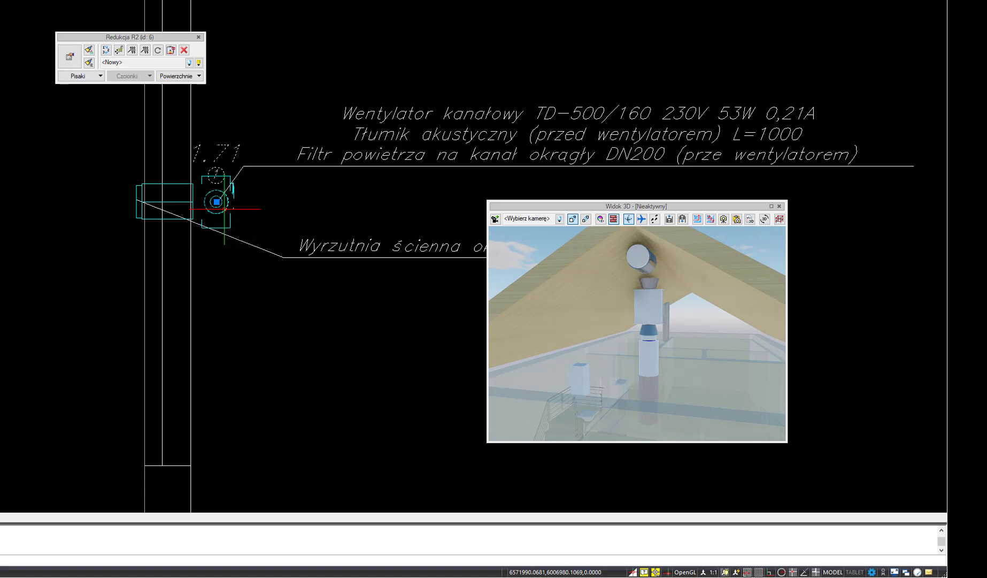
{"action": "key", "text": "Escape"}
{"action": "left_click", "coordinate": [216, 196]}
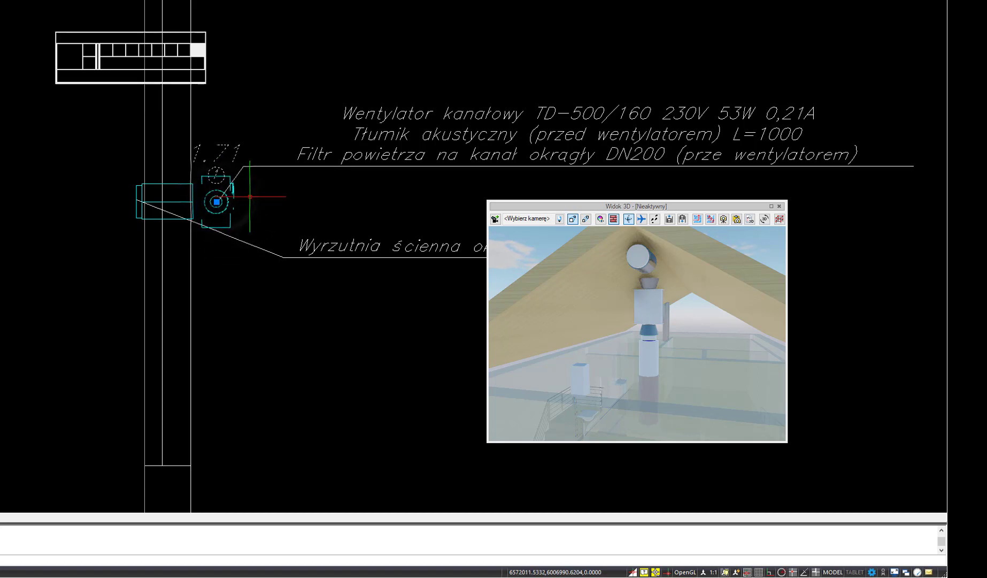
{"action": "key", "text": "Escape"}
{"action": "left_click", "coordinate": [209, 179]}
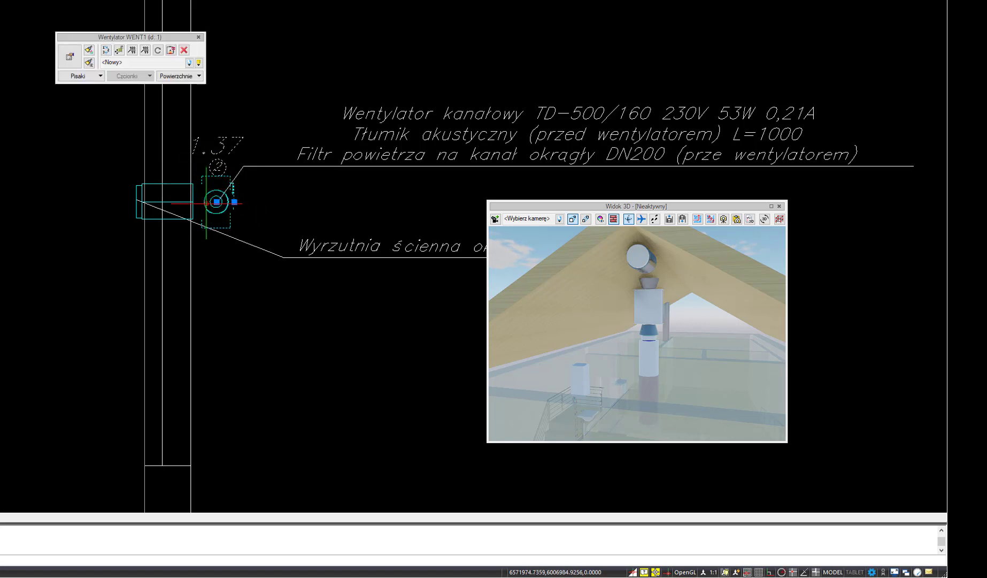
{"action": "left_click", "coordinate": [185, 50]}
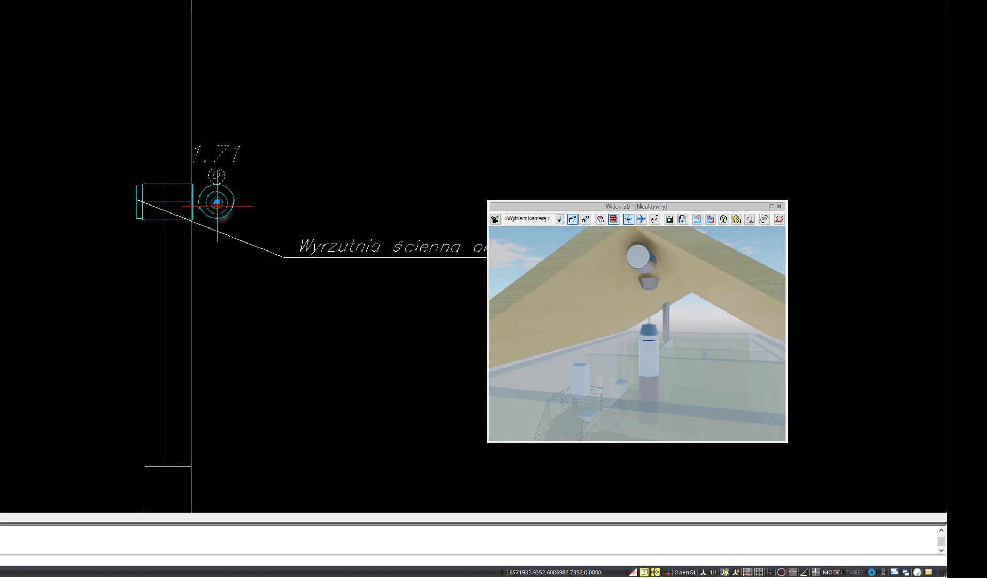
Step: Choose the reducer R2 from the selection list of overlapping ArcadiaEntity elements and delete it, and delete the reducer R1 as well
{"action": "left_click", "coordinate": [217, 202]}
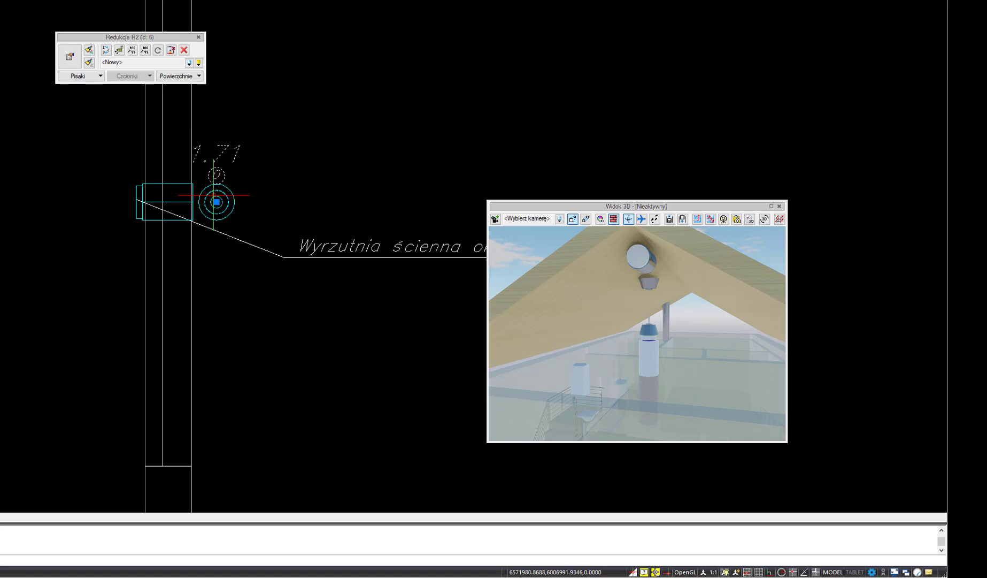
{"action": "key", "text": "Escape"}
{"action": "left_click", "coordinate": [222, 194]}
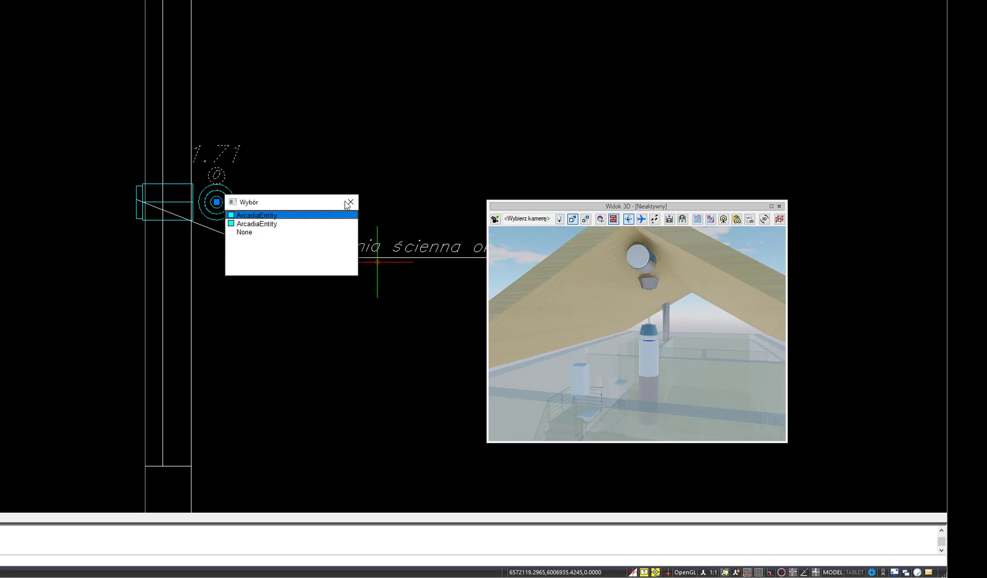
{"action": "left_click", "coordinate": [215, 203]}
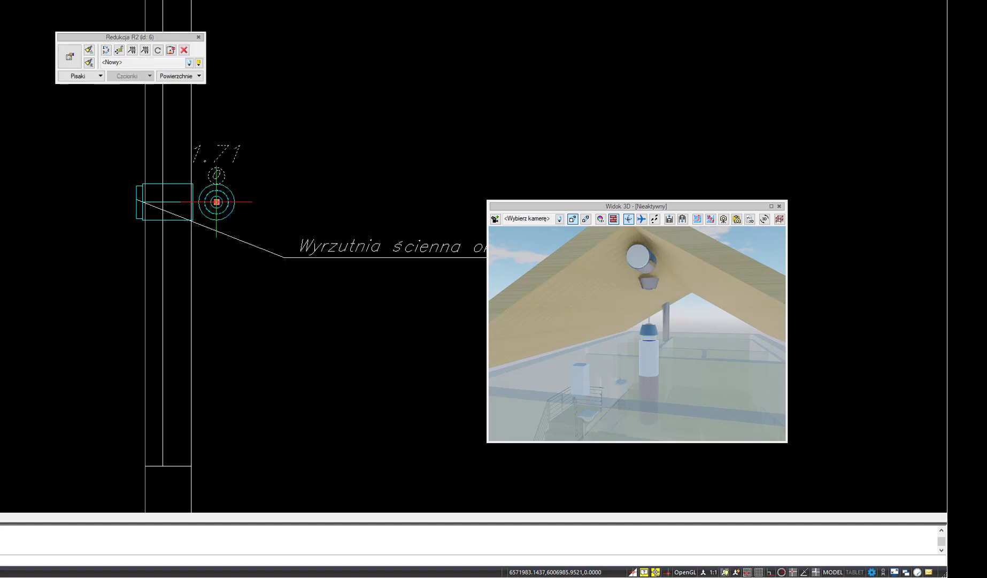
{"action": "left_click", "coordinate": [226, 208]}
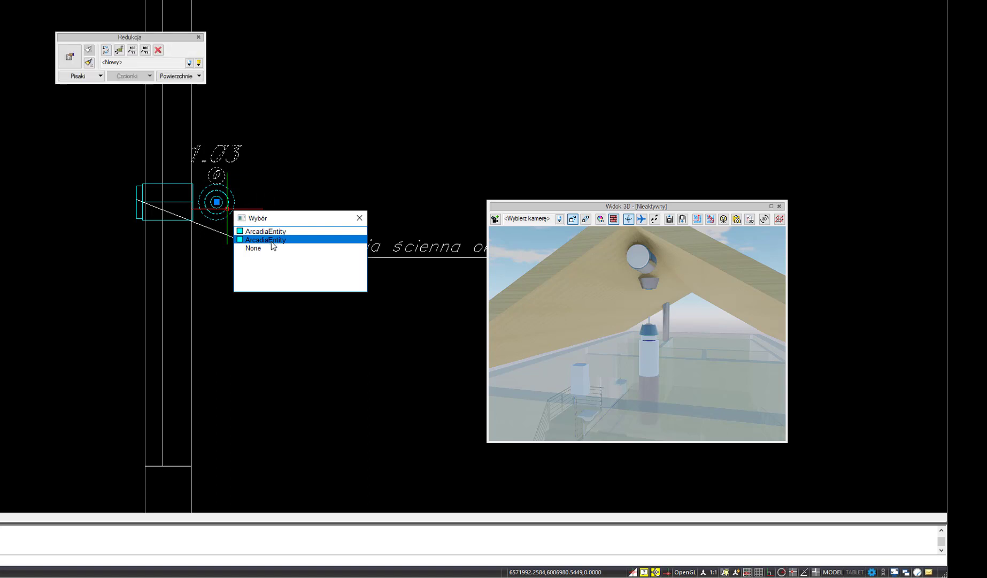
{"action": "left_click", "coordinate": [257, 230]}
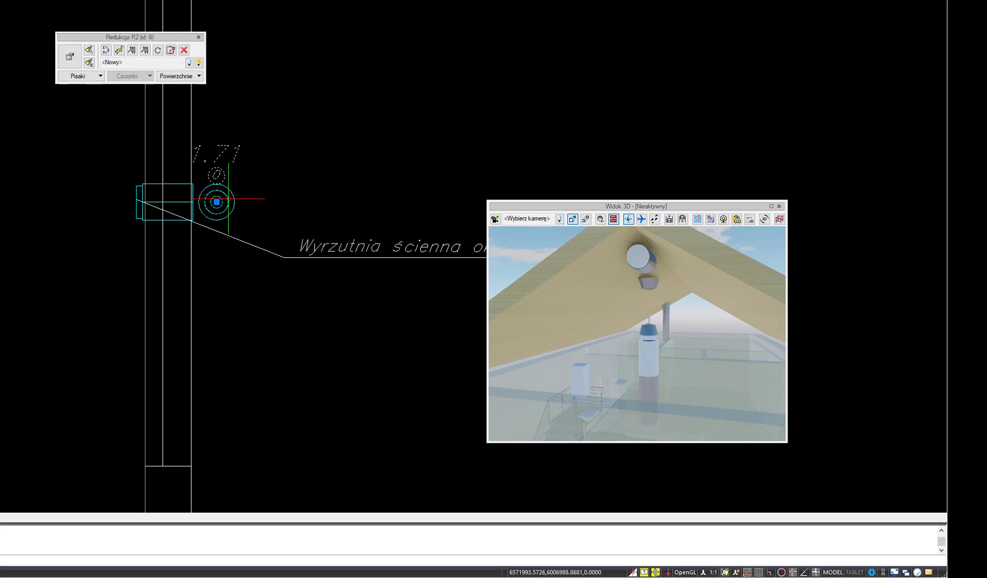
{"action": "left_click", "coordinate": [184, 50]}
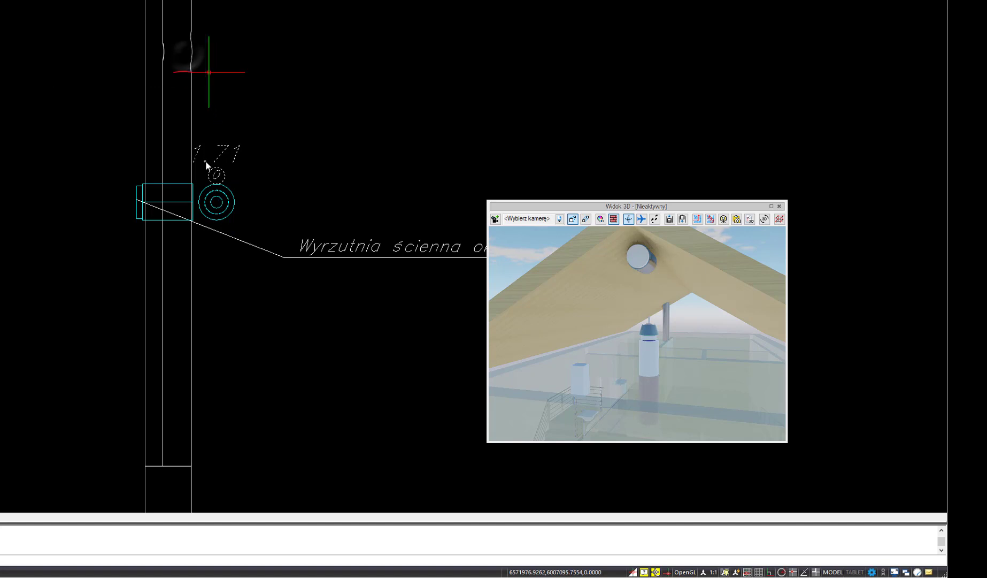
{"action": "left_click", "coordinate": [229, 200]}
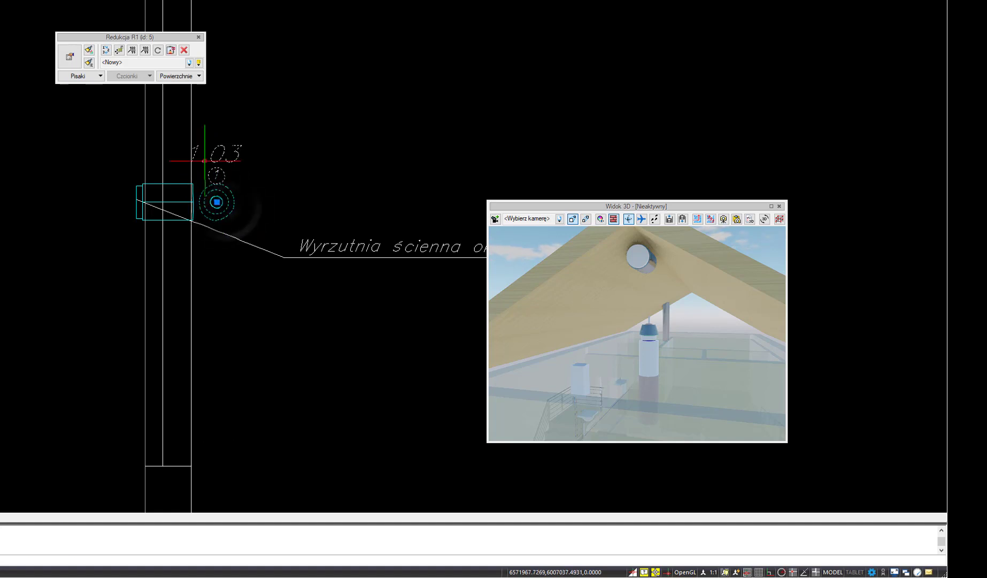
{"action": "left_click", "coordinate": [182, 52]}
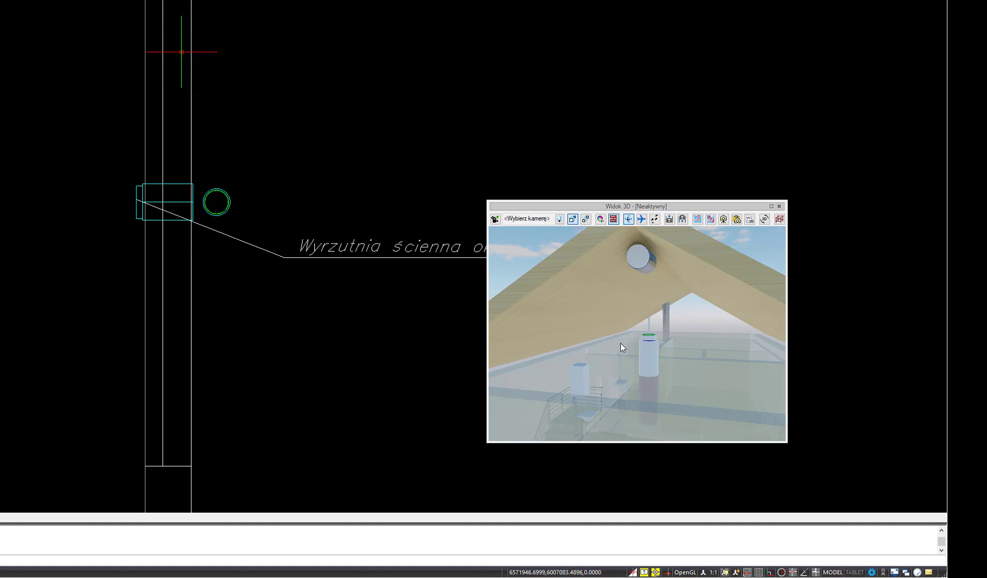
Step: Select the filter, the silencer and the ventilation duct one after another in the 3D view to examine the stacked elements
{"action": "left_click", "coordinate": [653, 338]}
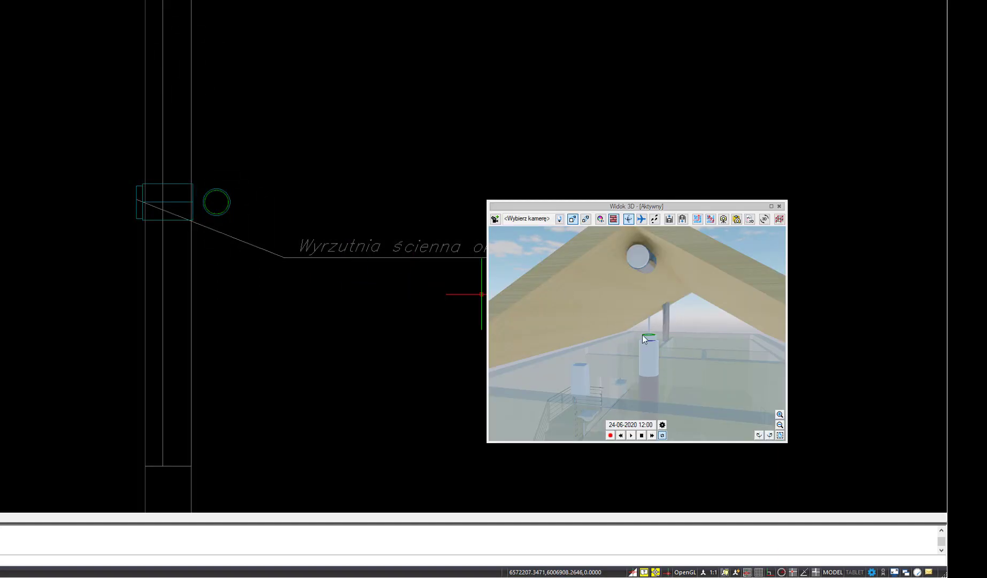
{"action": "left_click", "coordinate": [645, 338]}
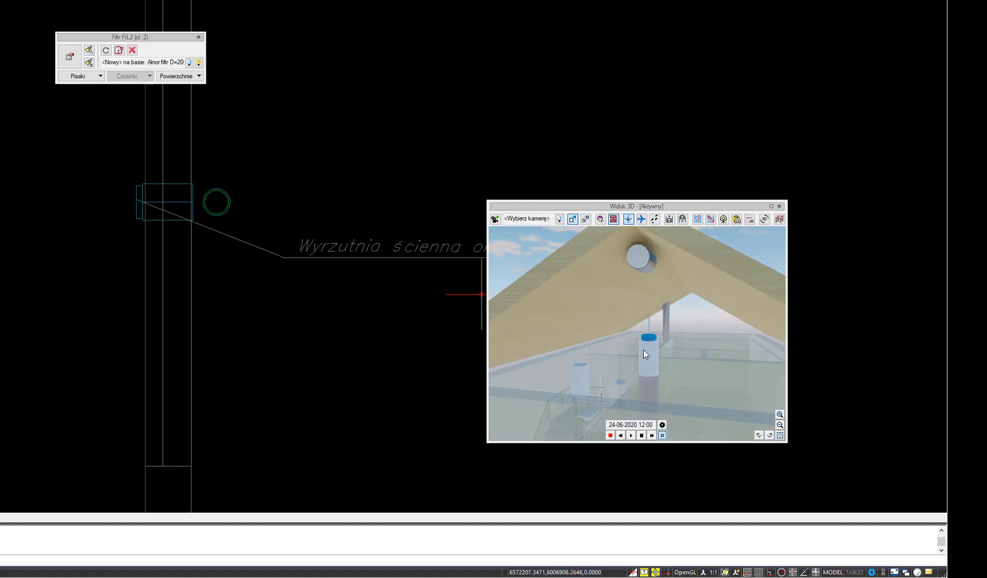
{"action": "left_click", "coordinate": [643, 350]}
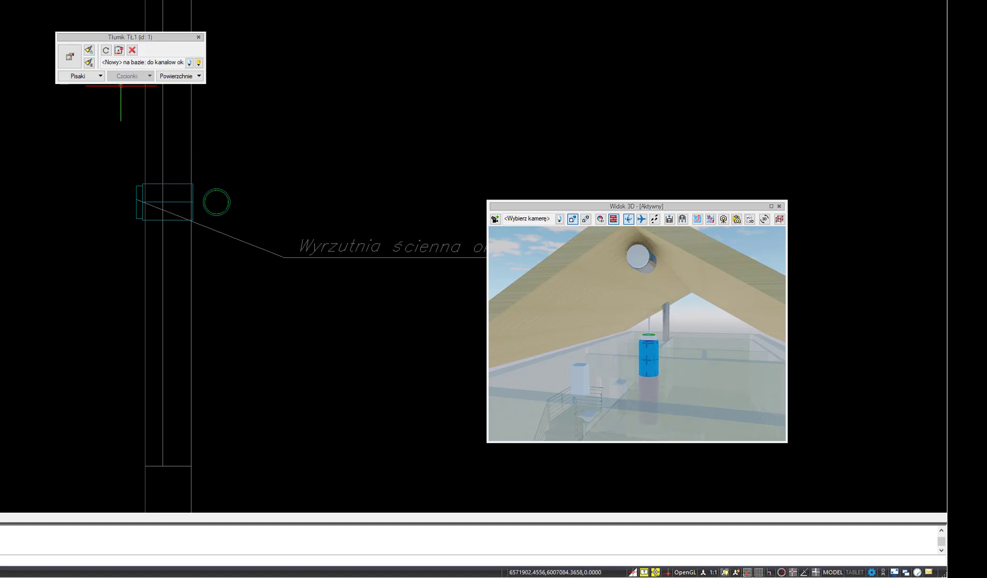
{"action": "left_click", "coordinate": [639, 393]}
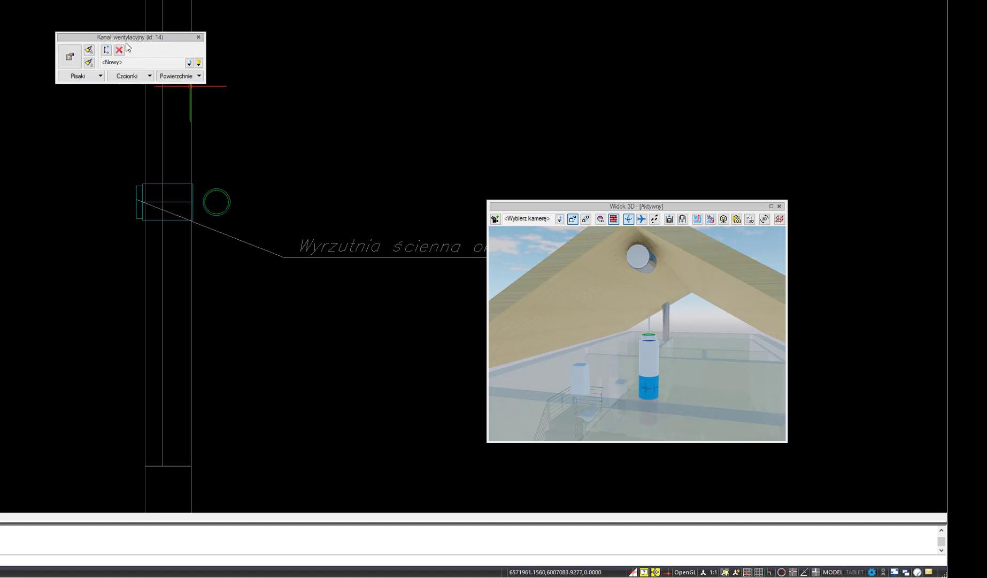
{"action": "key", "text": "Escape"}
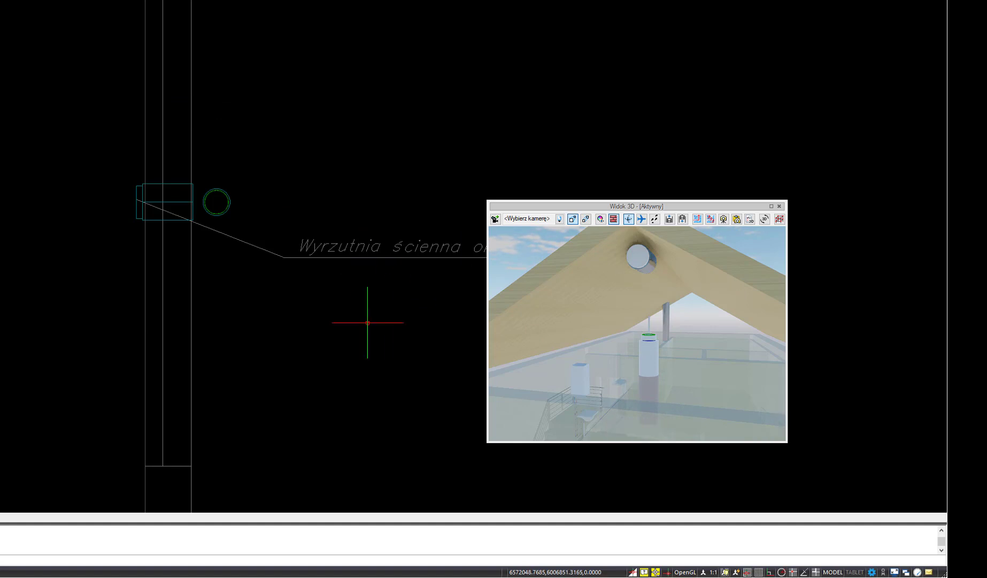
Step: Delete the filter FIL2 and the silencer TŁ1 beneath it on the vertical duct in the attic plan
{"action": "scroll", "coordinate": [362, 226], "scroll_direction": "down", "scroll_amount": 8}
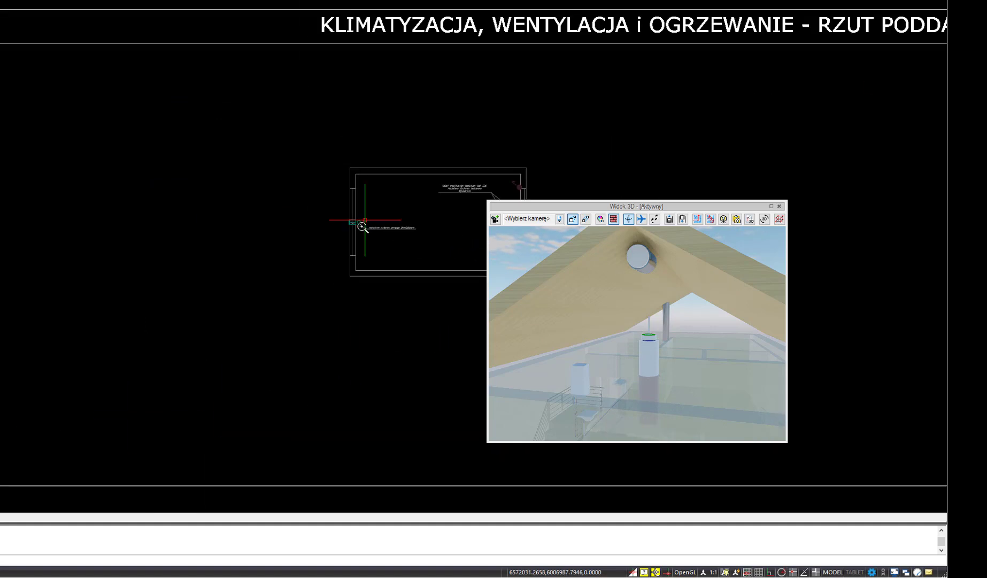
{"action": "scroll", "coordinate": [363, 227], "scroll_direction": "down", "scroll_amount": 3}
{"action": "scroll", "coordinate": [22, 373], "scroll_direction": "up", "scroll_amount": 2}
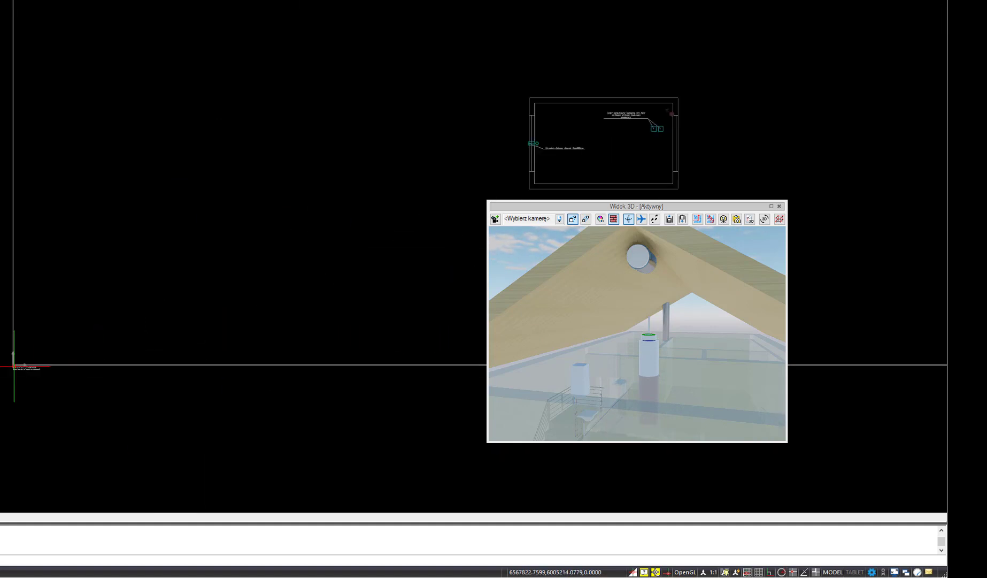
{"action": "left_click", "coordinate": [14, 365]}
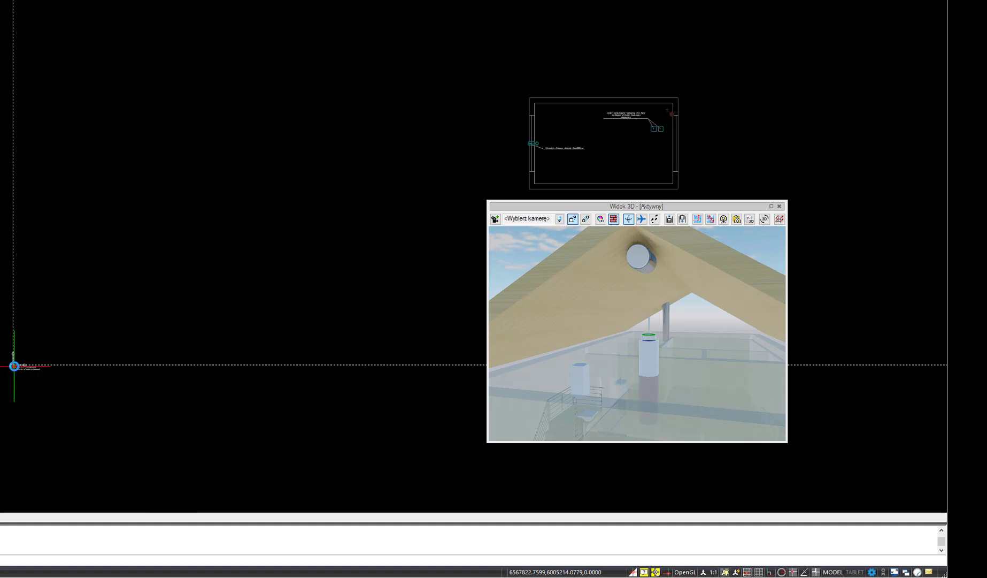
{"action": "left_click", "coordinate": [17, 369]}
{"action": "middle_click_drag", "start_coordinate": [549, 145], "coordinate": [303, 199]}
{"action": "scroll", "coordinate": [303, 198], "scroll_direction": "up", "scroll_amount": 8}
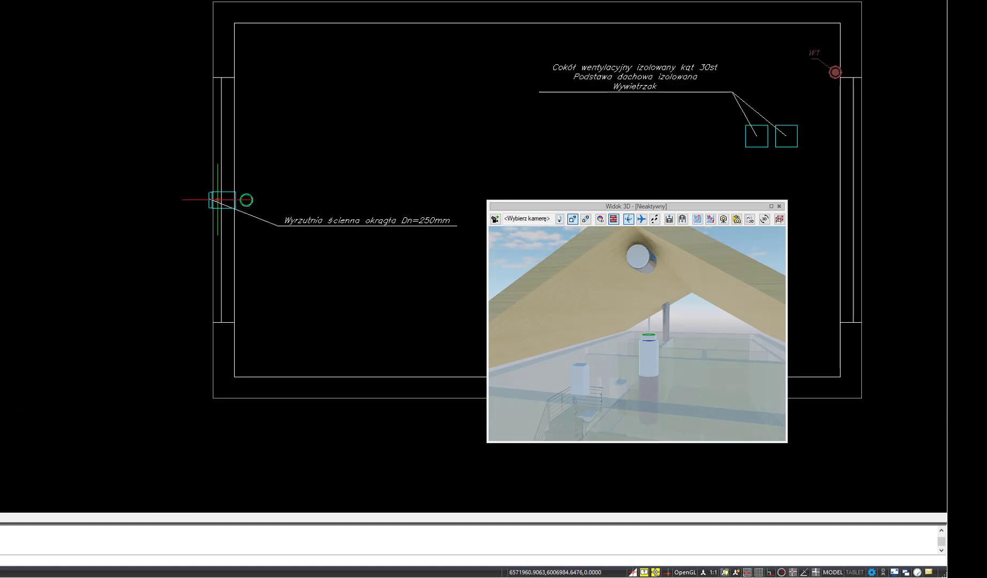
{"action": "left_click", "coordinate": [260, 210]}
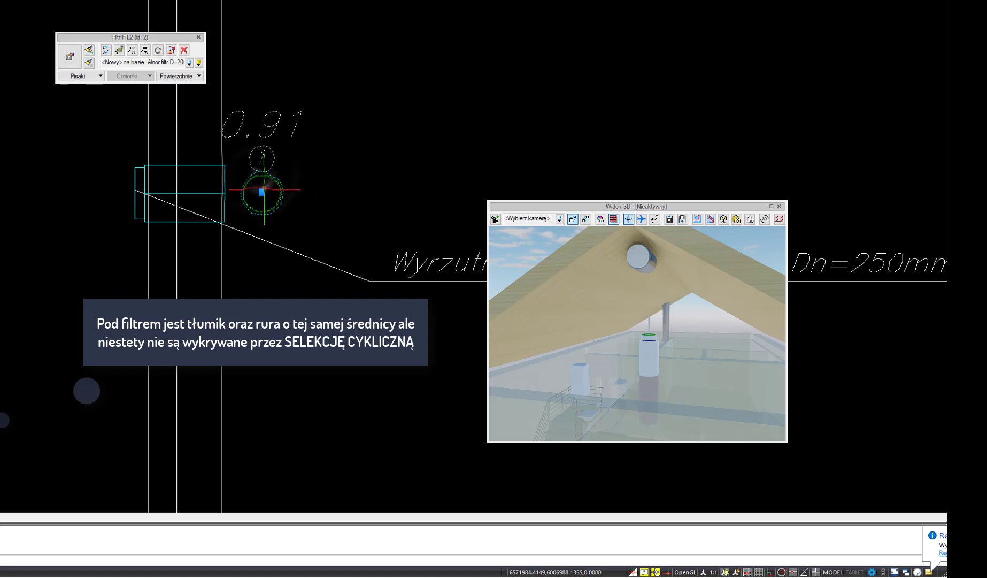
{"action": "key", "text": "Delete"}
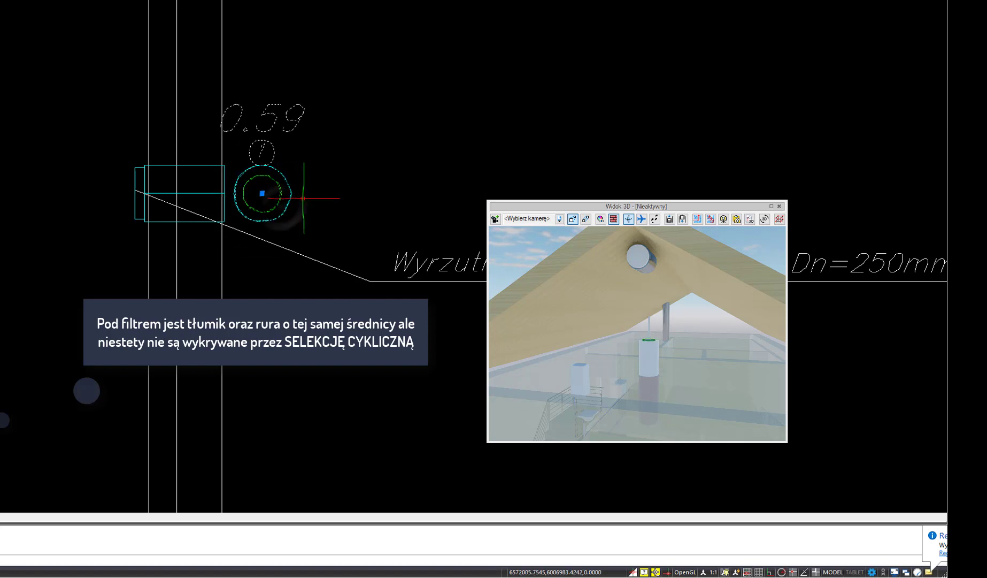
{"action": "left_click", "coordinate": [263, 193]}
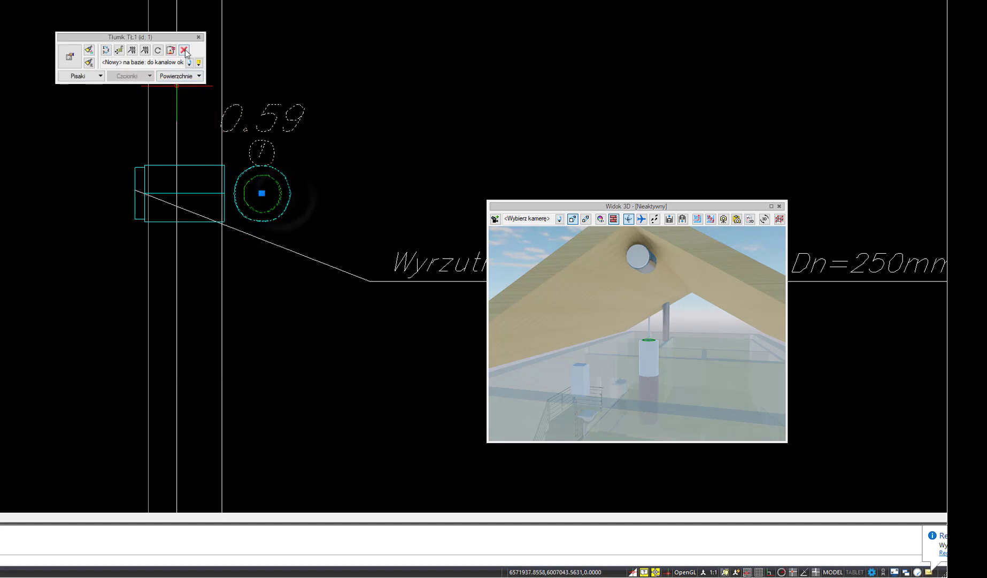
{"action": "key", "text": "Delete"}
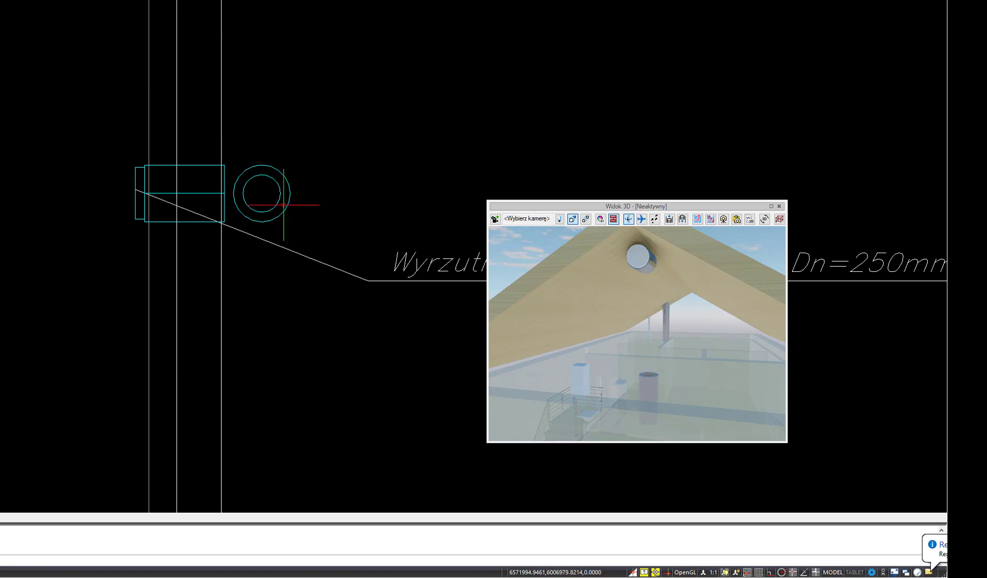
{"action": "scroll", "coordinate": [319, 168], "scroll_direction": "down", "scroll_amount": 1}
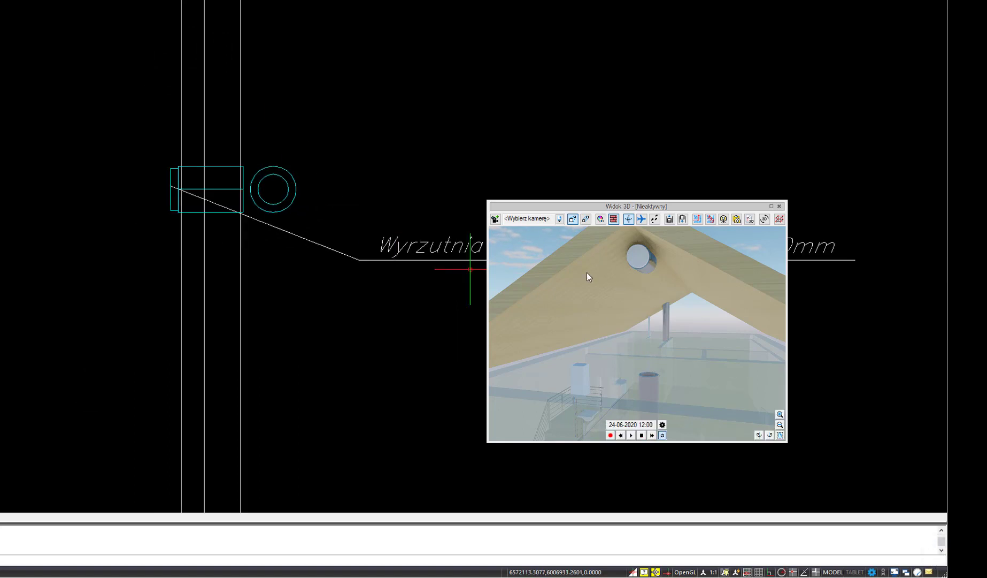